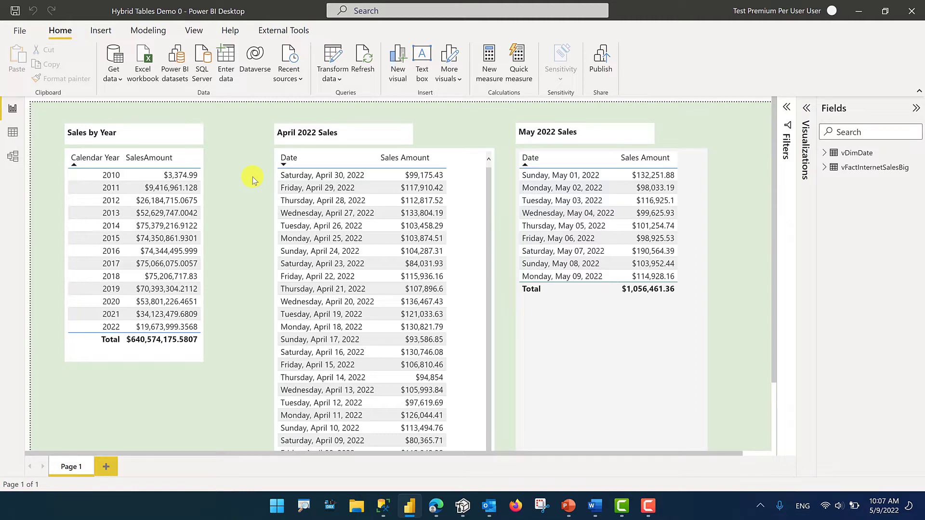
Open the Power Query Editor and view the values of the RangeStart and RangeEnd parameters.
{"action": "left_click", "coordinate": [337, 80]}
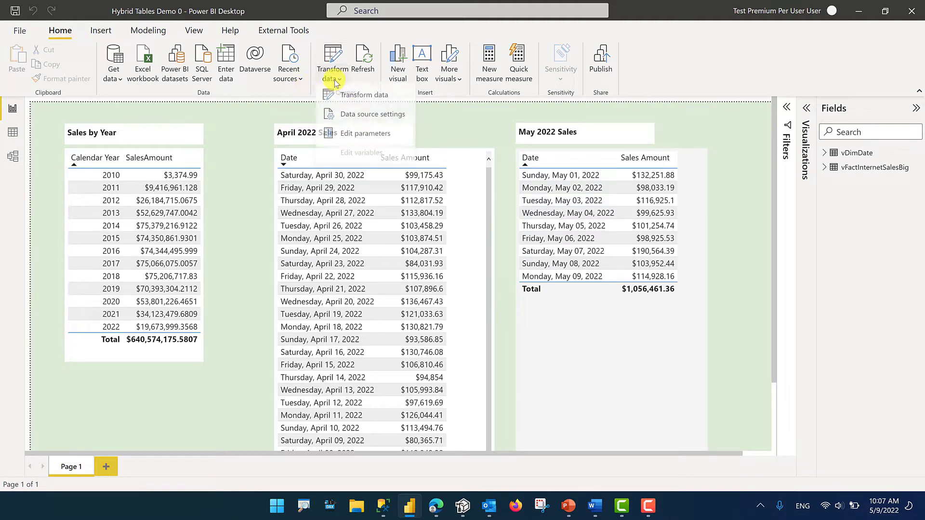
{"action": "left_click", "coordinate": [352, 95]}
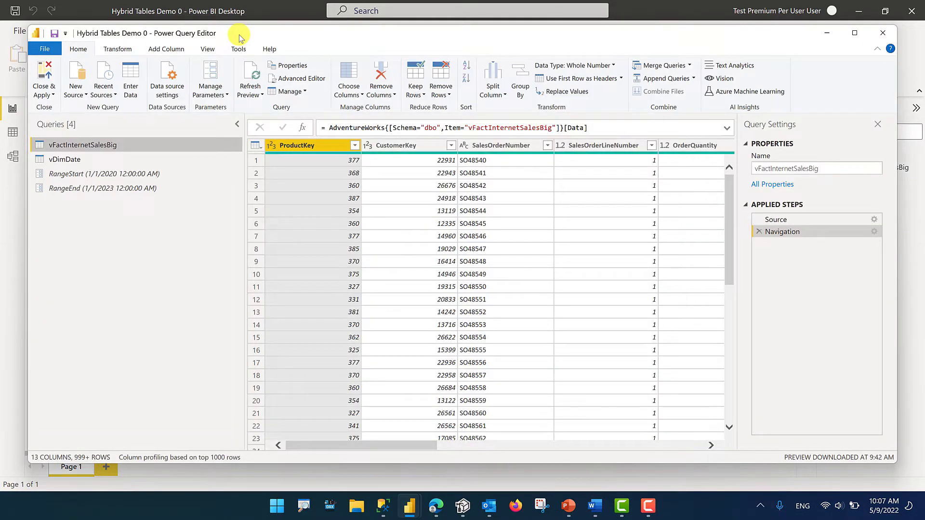
{"action": "left_click", "coordinate": [87, 174]}
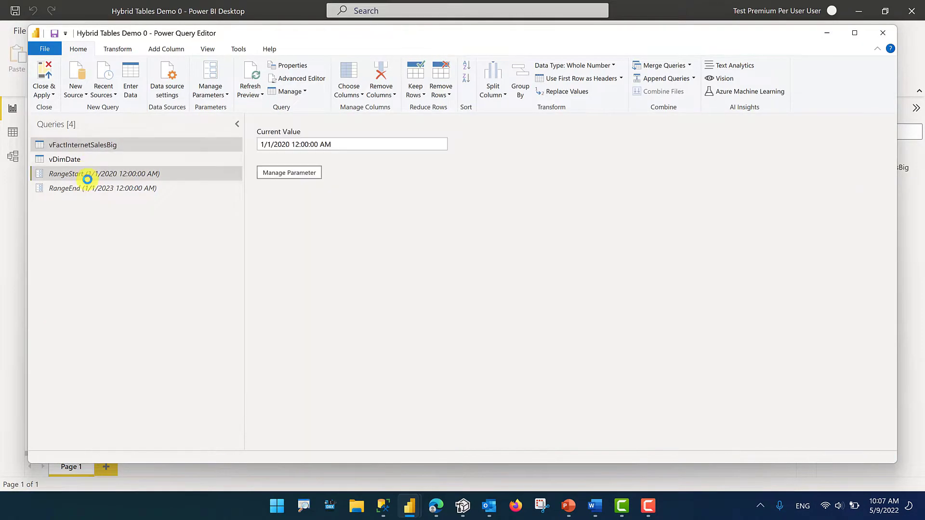
{"action": "left_click", "coordinate": [88, 189]}
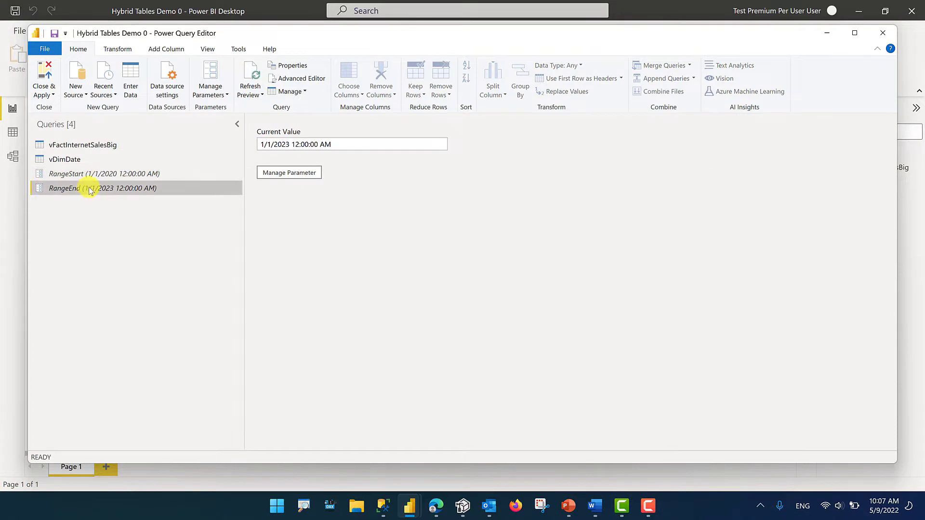
{"action": "left_click", "coordinate": [112, 174]}
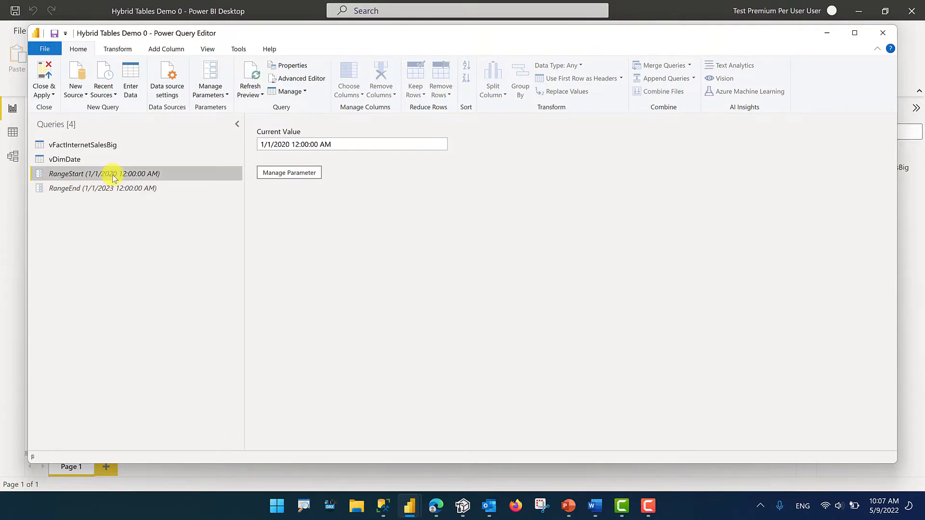
Examine the RangeStart parameter's definition, including its name, type and current value, and close it without changes.
{"action": "left_click", "coordinate": [226, 95]}
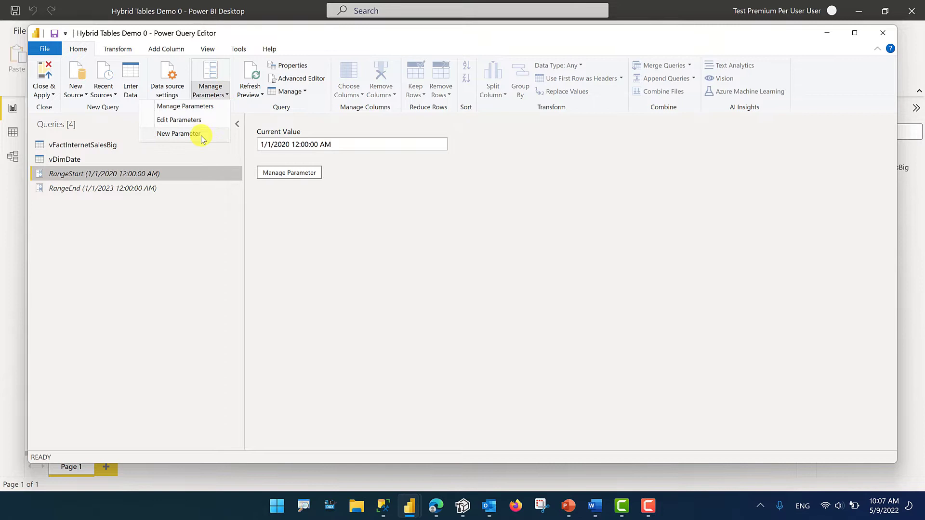
{"action": "left_click", "coordinate": [162, 177]}
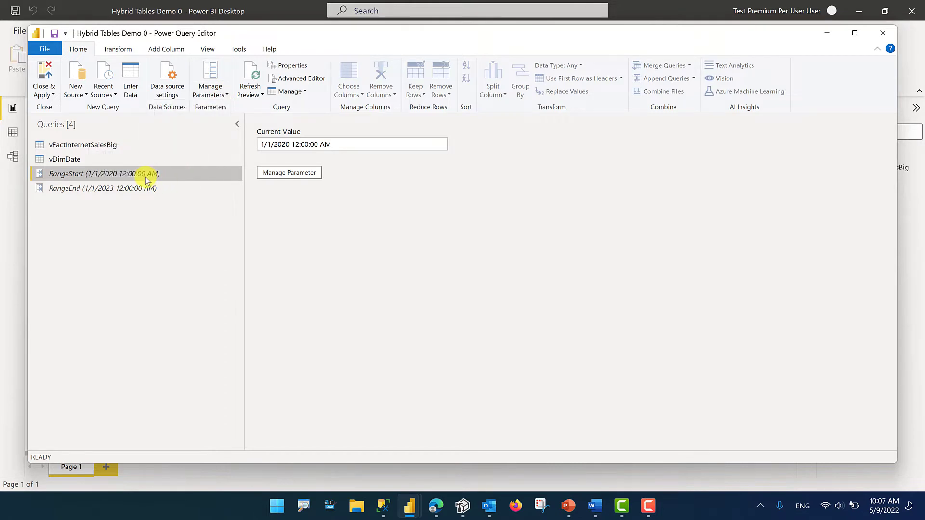
{"action": "left_click", "coordinate": [302, 175]}
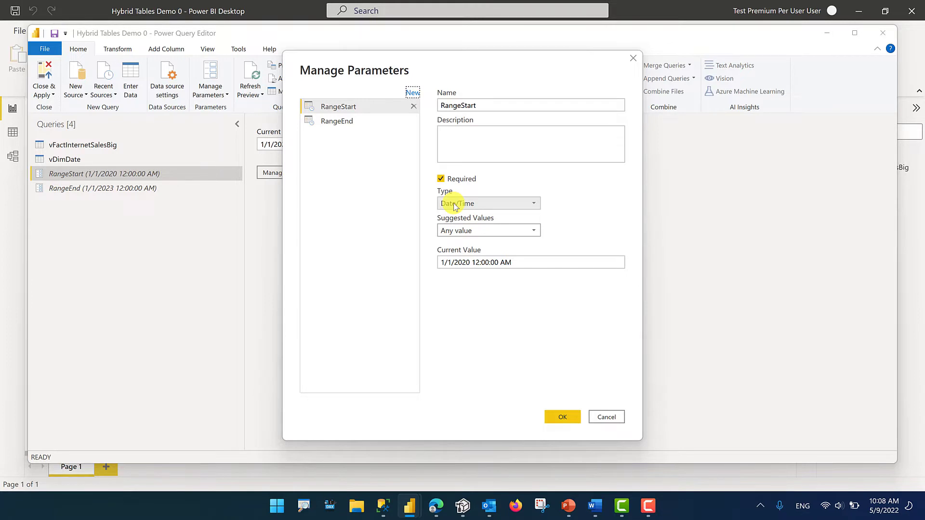
{"action": "left_click", "coordinate": [455, 262]}
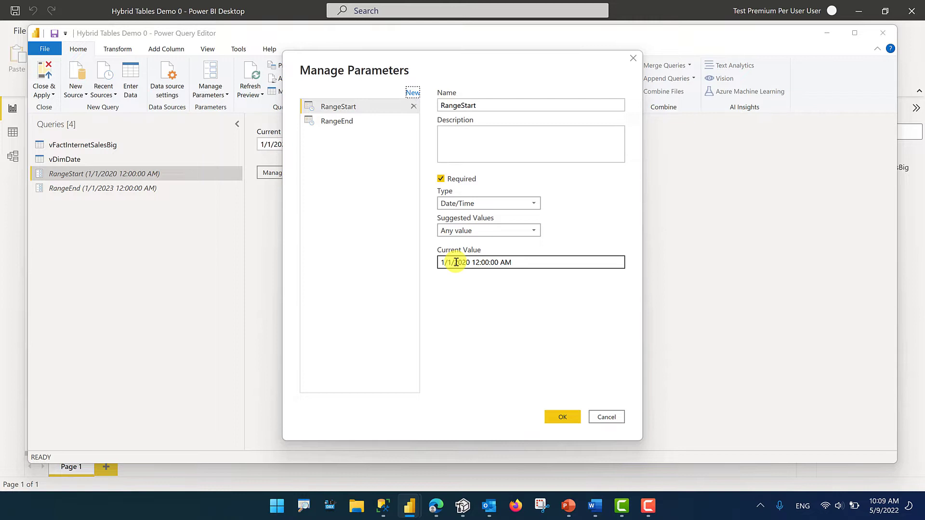
{"action": "left_click", "coordinate": [570, 430]}
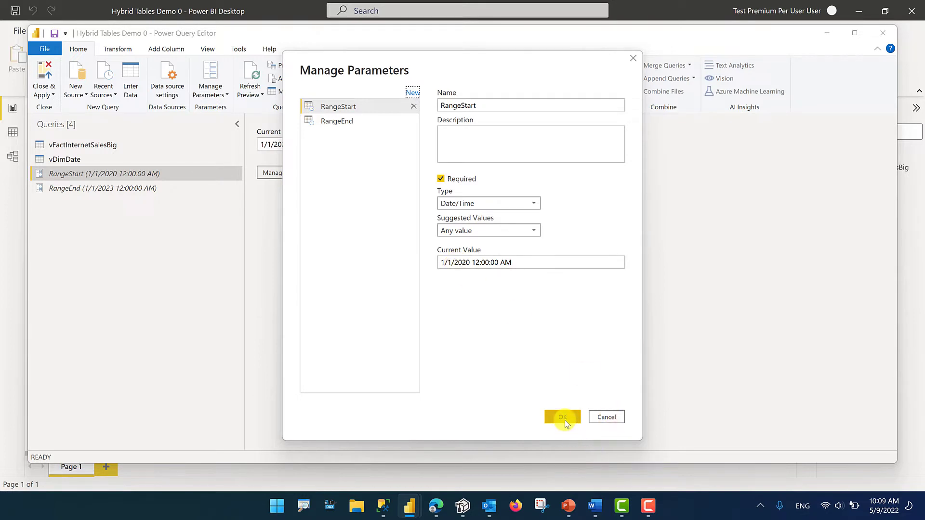
{"action": "left_click", "coordinate": [563, 418]}
Start a custom date filter on OrderDate in vFactInternetSalesBig with the first condition "is after or equal to" the RangeStart parameter.
{"action": "left_click", "coordinate": [146, 146]}
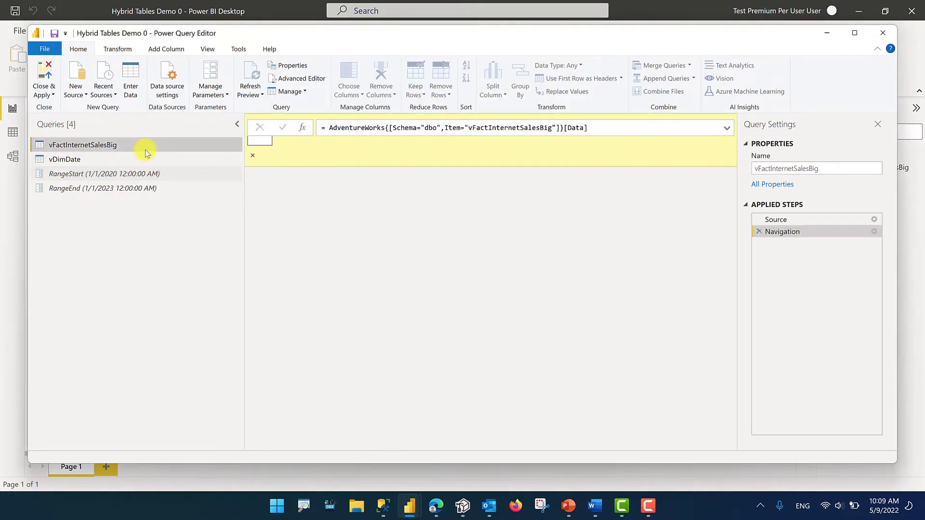
{"action": "left_click_drag", "start_coordinate": [371, 448], "coordinate": [561, 452]}
{"action": "left_click", "coordinate": [470, 145]}
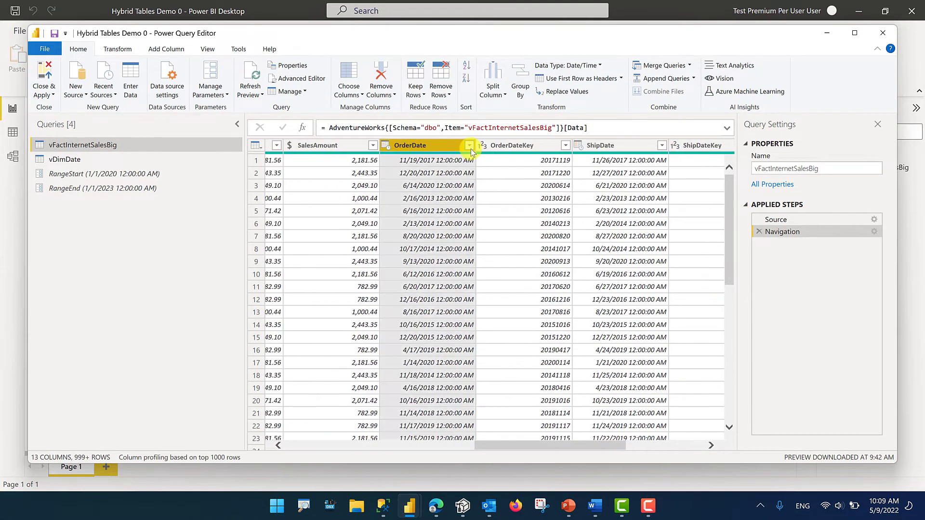
{"action": "mouse_move", "coordinate": [469, 236]}
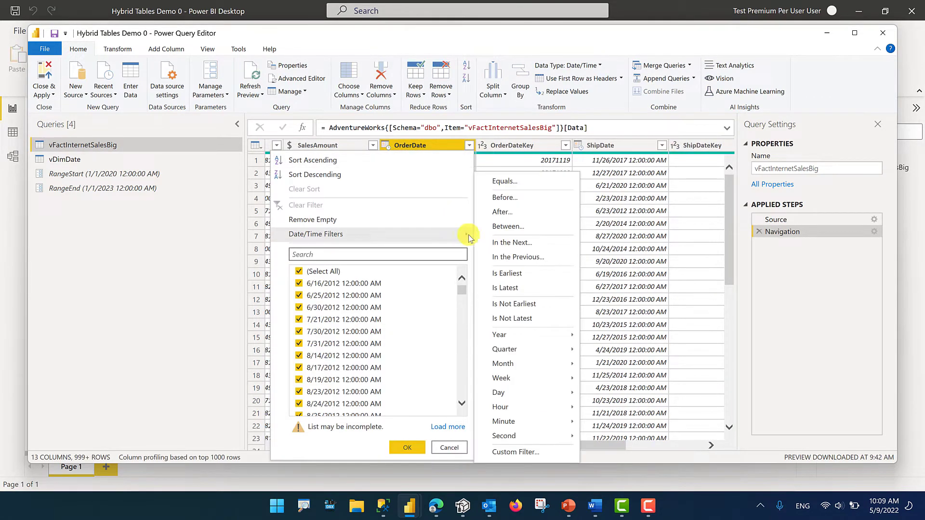
{"action": "left_click", "coordinate": [513, 453]}
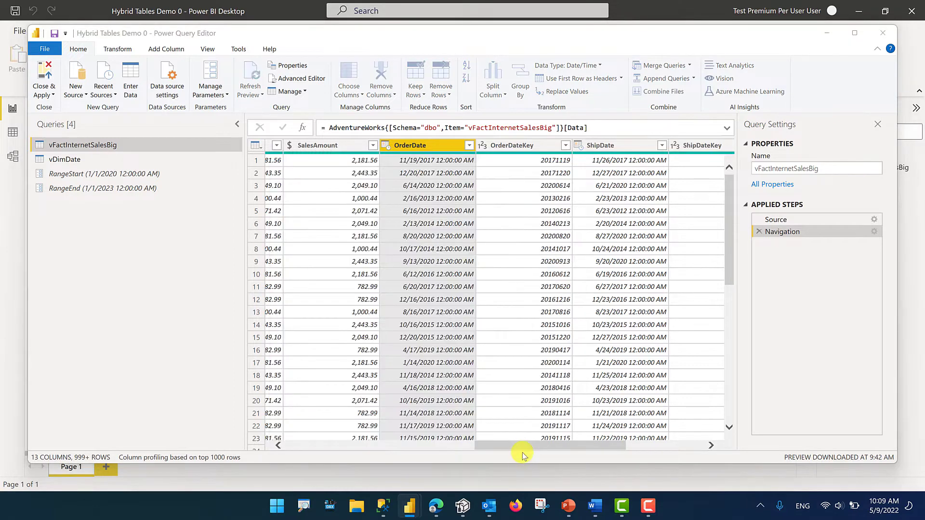
{"action": "left_click", "coordinate": [363, 248]}
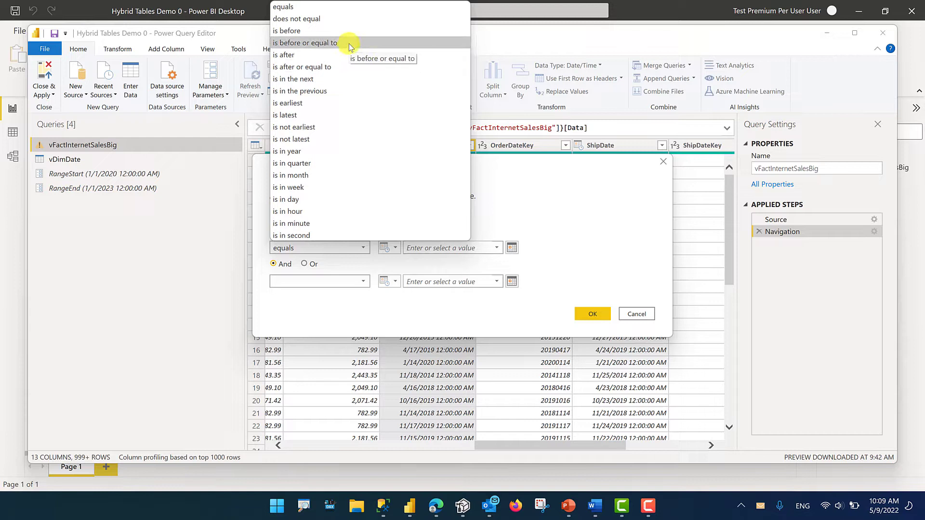
{"action": "left_click", "coordinate": [346, 71]}
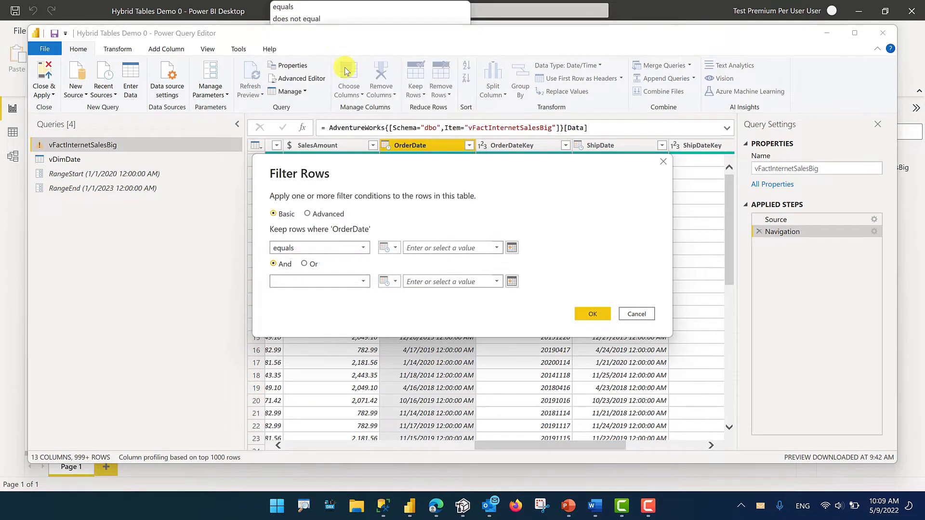
{"action": "left_click", "coordinate": [394, 250]}
{"action": "left_click", "coordinate": [403, 273]}
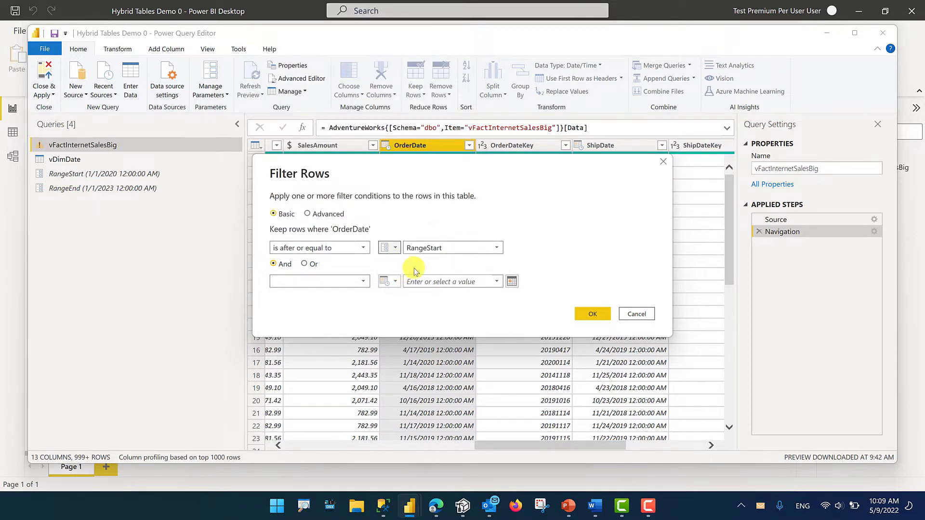
Add the second OrderDate condition "is before" the RangeEnd parameter, combined with And, and apply the row filter.
{"action": "left_click", "coordinate": [364, 285]}
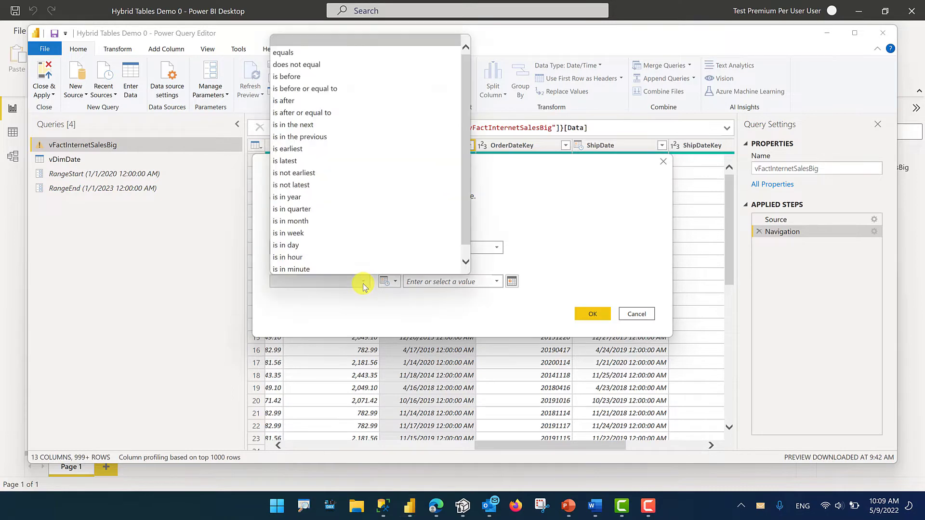
{"action": "left_click", "coordinate": [319, 77]}
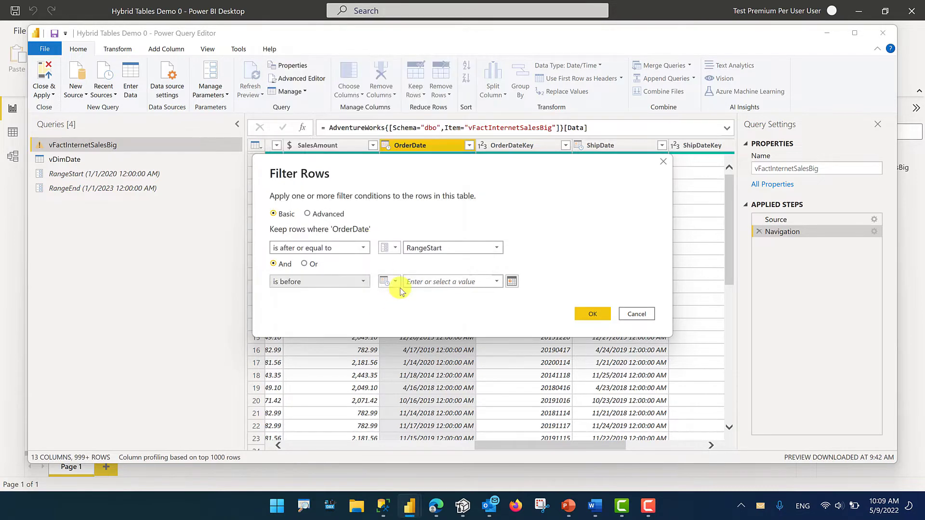
{"action": "left_click", "coordinate": [395, 282]}
{"action": "left_click", "coordinate": [392, 305]}
{"action": "left_click", "coordinate": [457, 285]}
{"action": "left_click", "coordinate": [441, 303]}
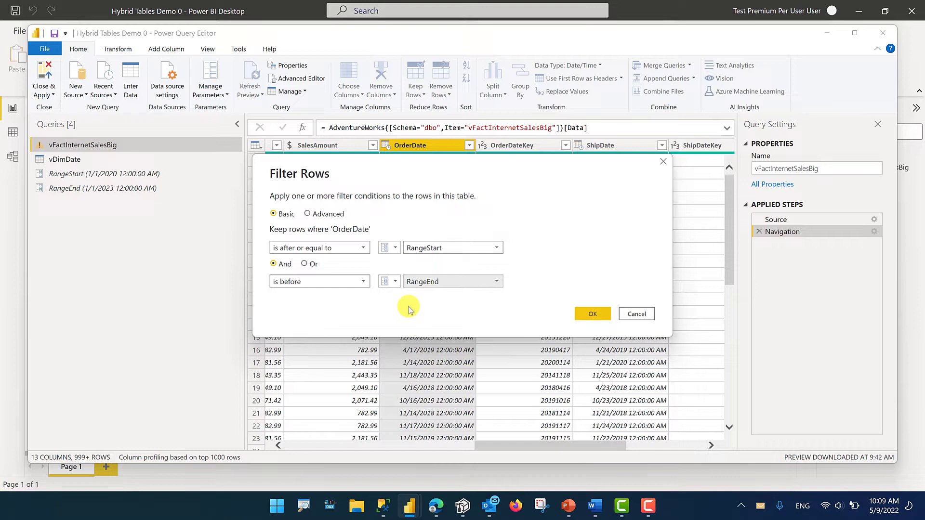
{"action": "left_click", "coordinate": [594, 309]}
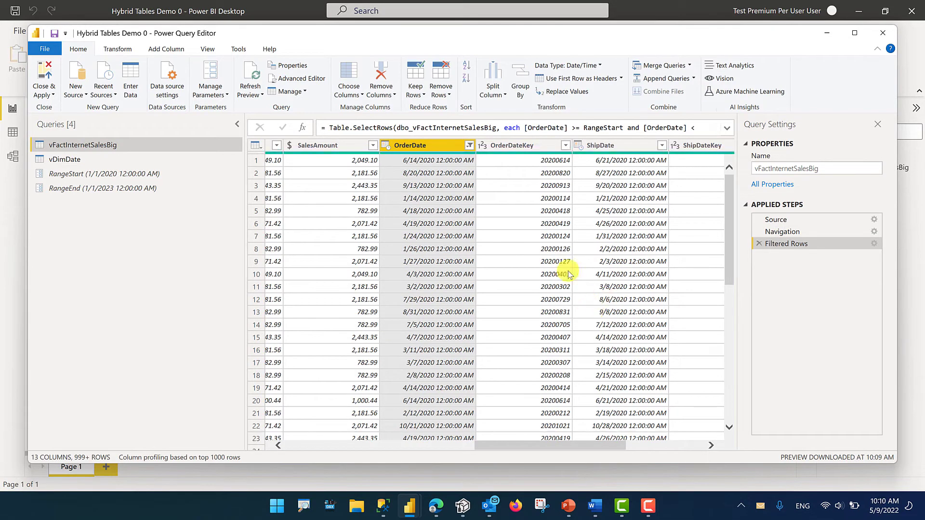
Uncover the Sales by Year table behind the query editor, then close the editor and apply the query changes.
{"action": "double_click", "coordinate": [420, 33]}
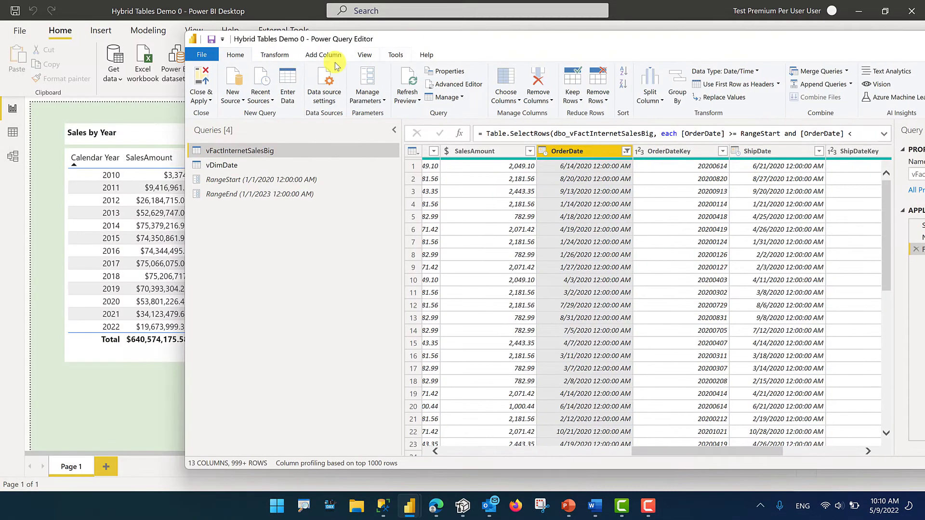
{"action": "left_click_drag", "start_coordinate": [418, 39], "coordinate": [586, 51]}
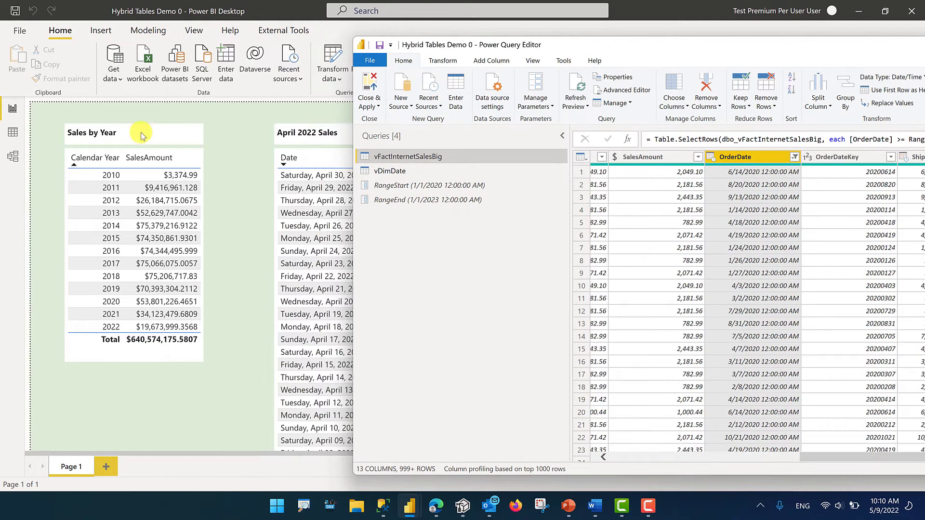
{"action": "left_click", "coordinate": [368, 106]}
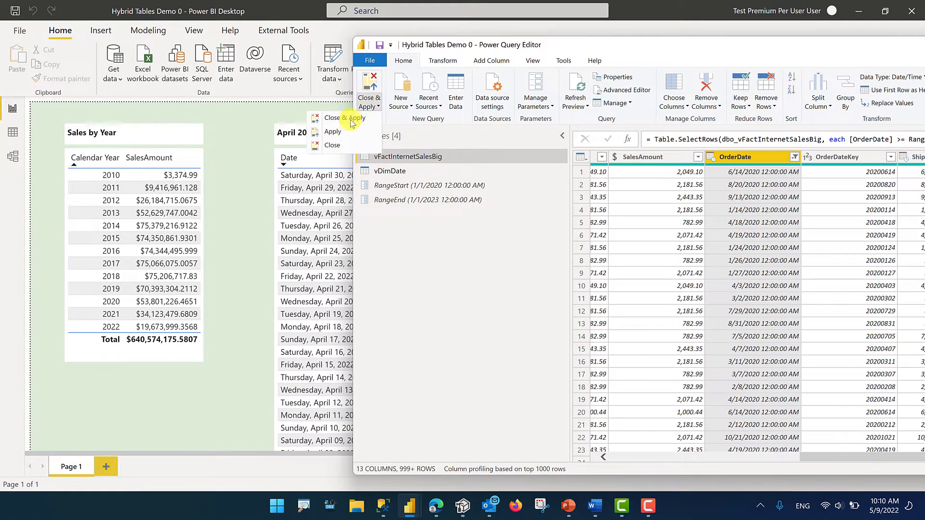
{"action": "left_click", "coordinate": [338, 119]}
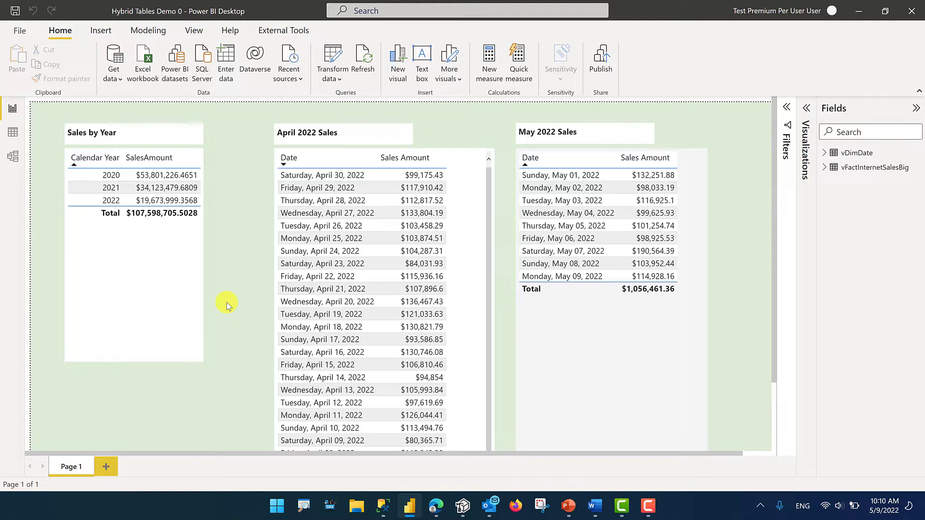
Enable incremental refresh for vFactInternetSalesBig from the model diagram and archive data starting 12 years before the refresh date.
{"action": "left_click", "coordinate": [13, 157]}
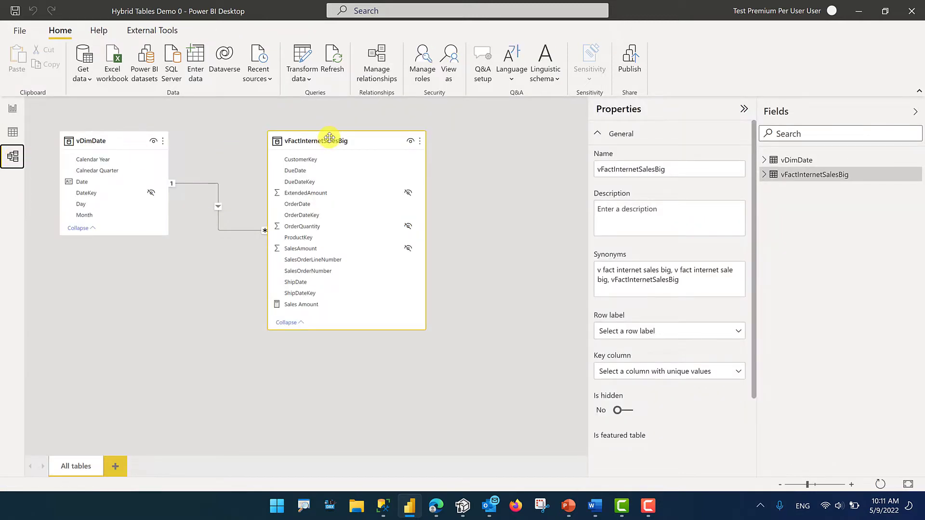
{"action": "right_click", "coordinate": [330, 138]}
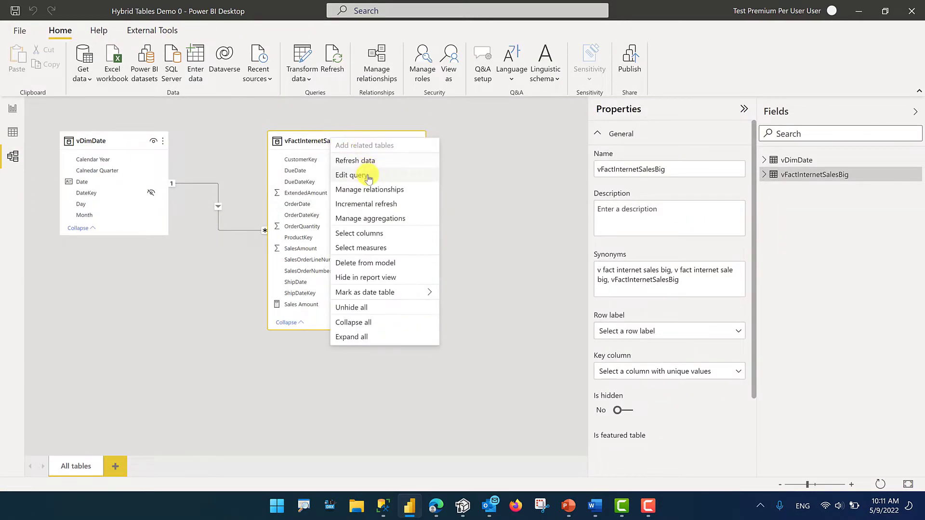
{"action": "left_click", "coordinate": [403, 206]}
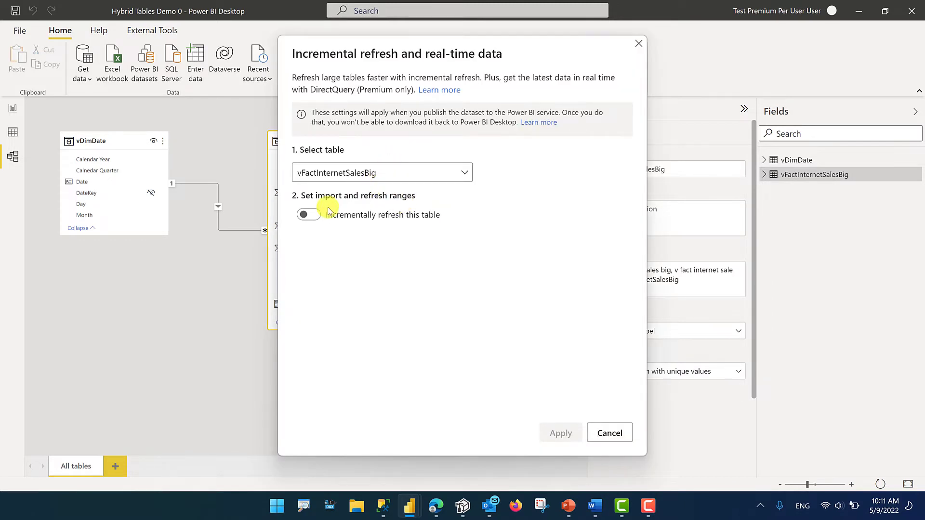
{"action": "left_click", "coordinate": [312, 215]}
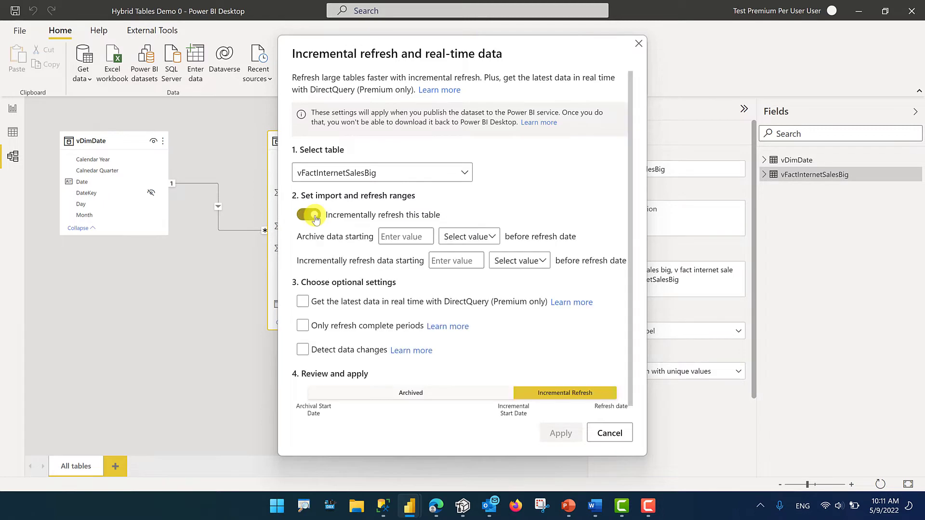
{"action": "left_click", "coordinate": [399, 237]}
{"action": "type", "text": "12"}
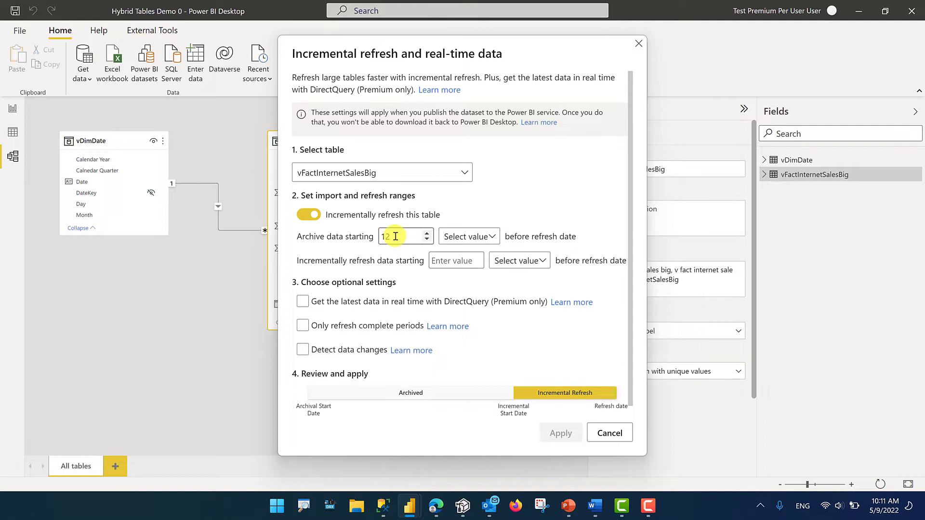
{"action": "left_click", "coordinate": [469, 238]}
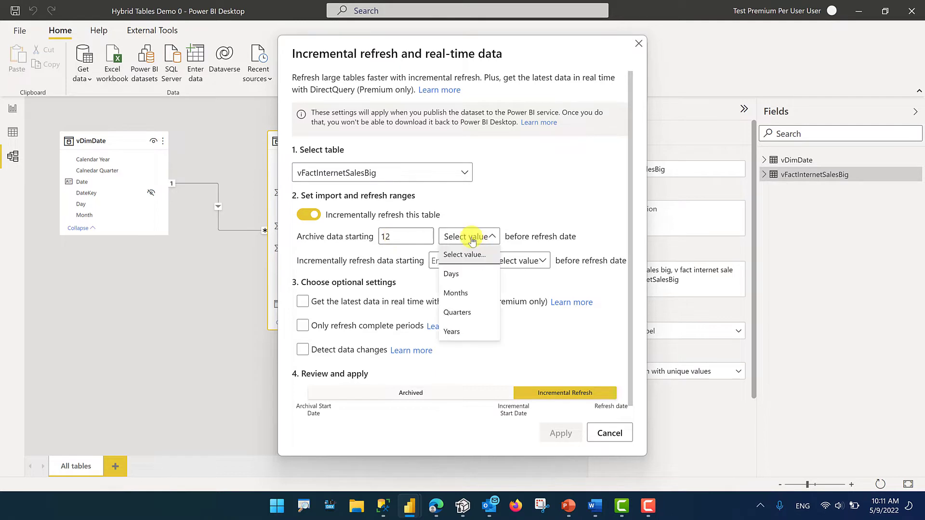
{"action": "left_click", "coordinate": [461, 333]}
Set the incremental refresh range to 7 days before the refresh date and apply the refresh policy.
{"action": "left_click", "coordinate": [465, 261]}
{"action": "type", "text": "7"}
{"action": "left_click", "coordinate": [520, 261]}
{"action": "left_click", "coordinate": [516, 297]}
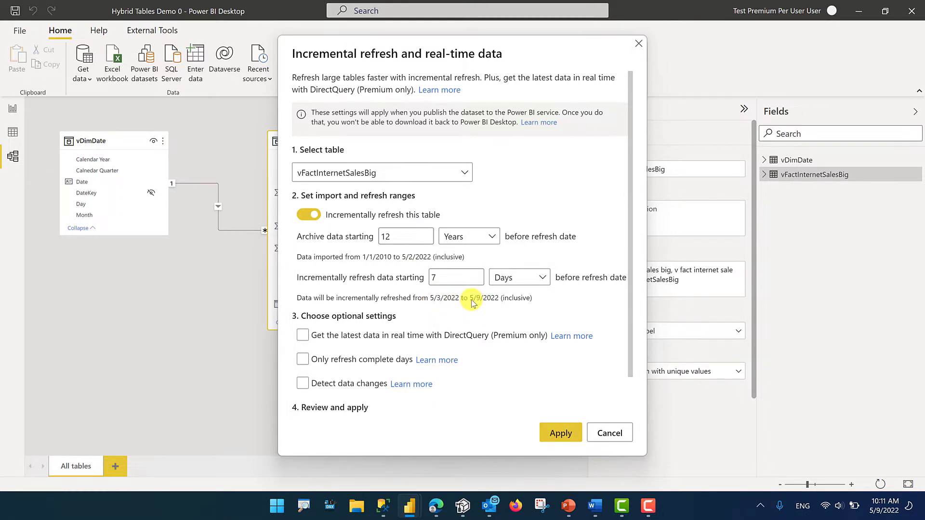
{"action": "left_click", "coordinate": [561, 433]}
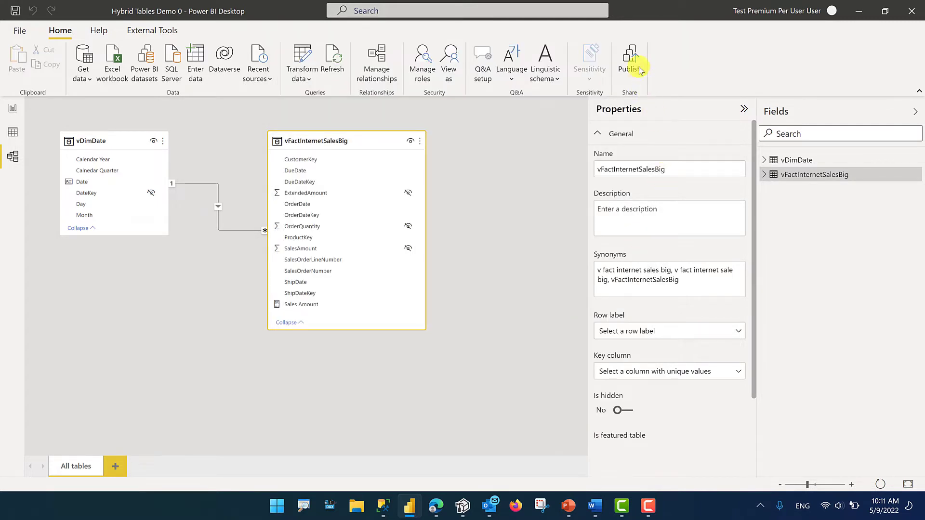
Save the changes and publish the report to the Refresh Demos workspace.
{"action": "left_click", "coordinate": [631, 62]}
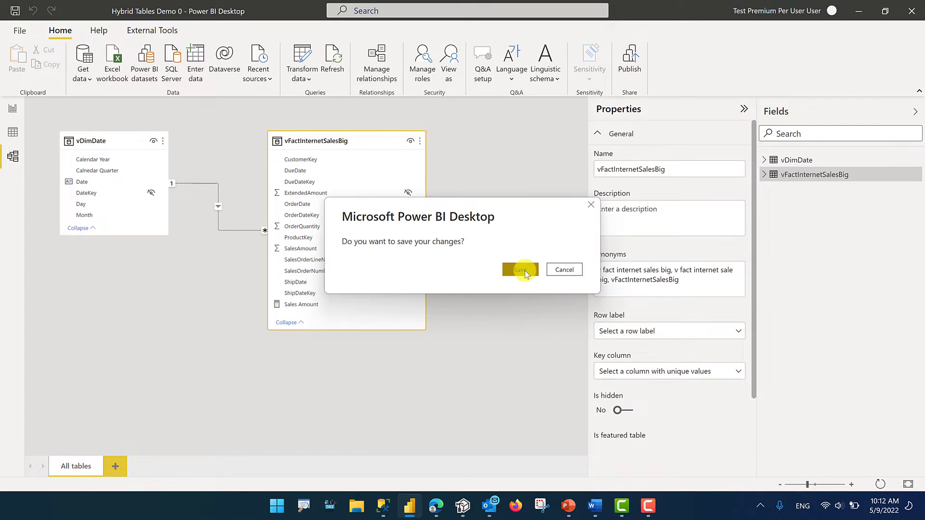
{"action": "left_click", "coordinate": [524, 270]}
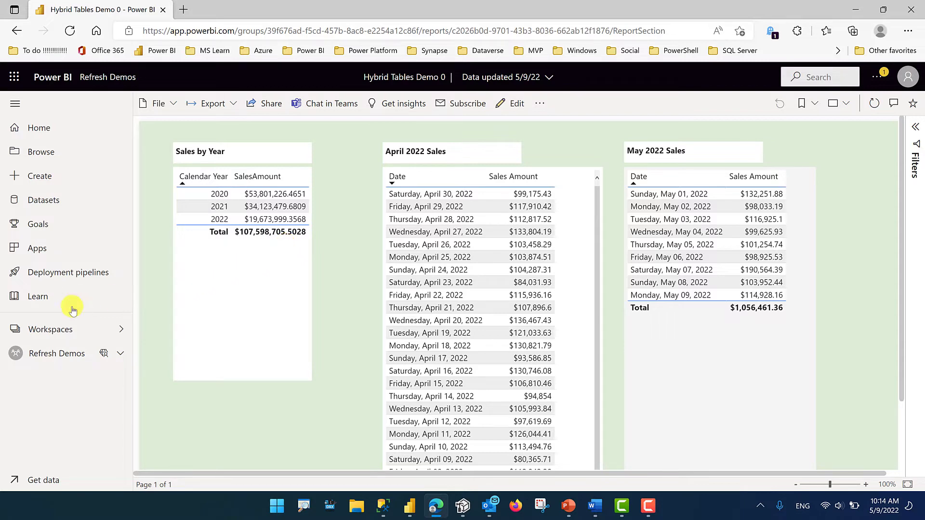
Refresh the Hybrid Tables Demo 0 dataset in the Refresh Demos workspace.
{"action": "left_click", "coordinate": [56, 353]}
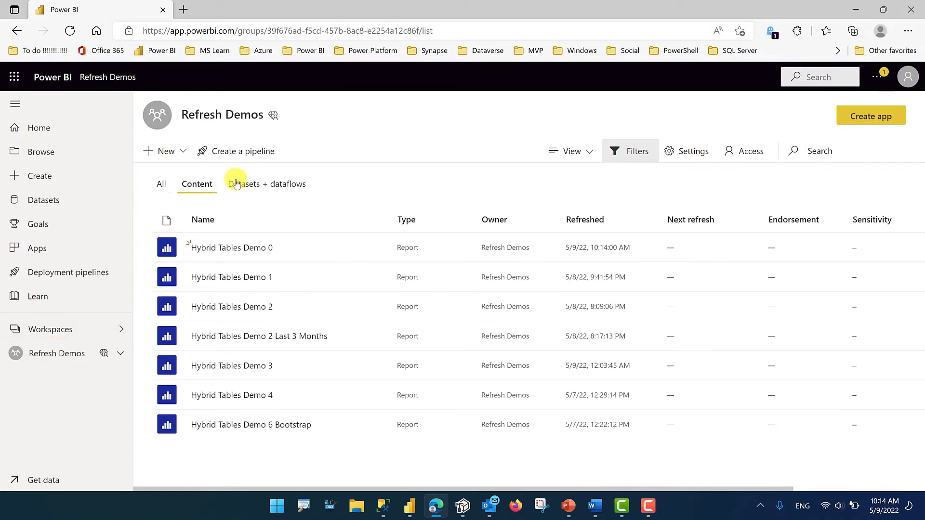
{"action": "left_click", "coordinate": [244, 185]}
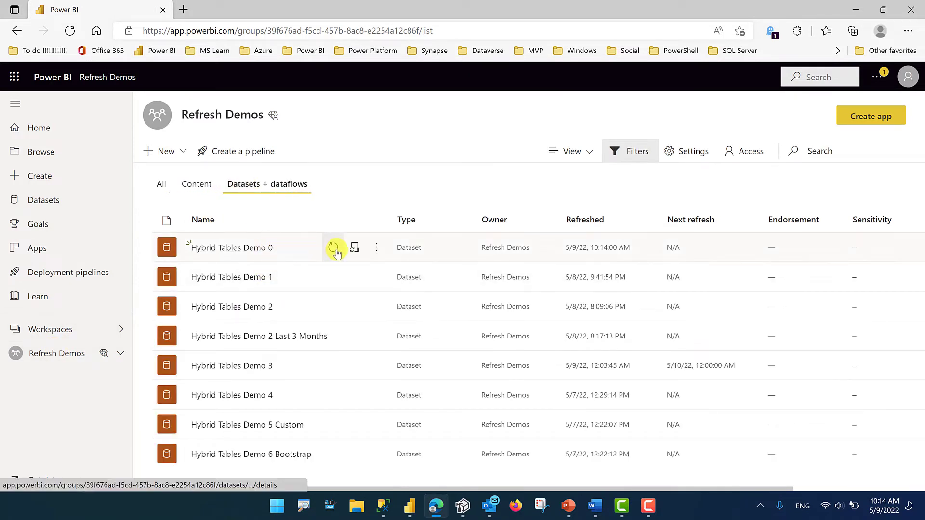
{"action": "left_click", "coordinate": [333, 249]}
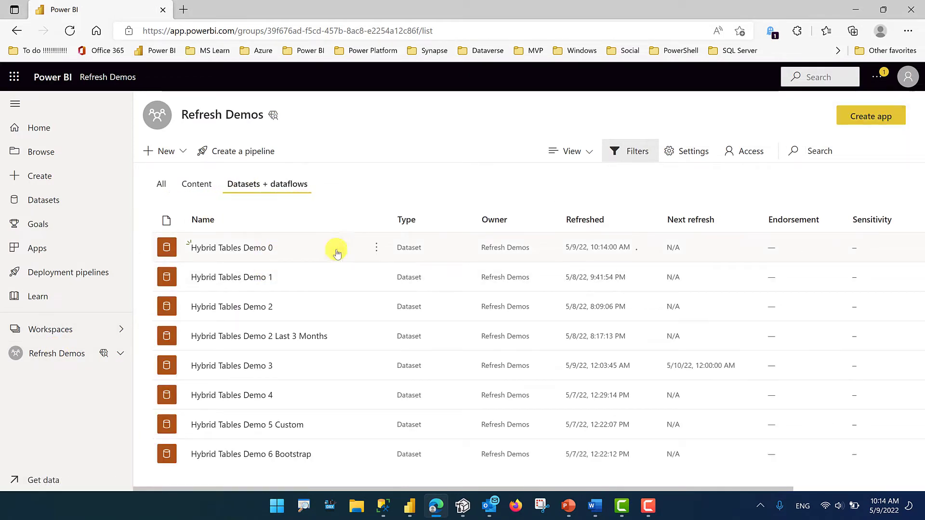
Reopen the Hybrid Tables Demo 0 report from the workspace content and refresh its visuals.
{"action": "left_click", "coordinate": [201, 186]}
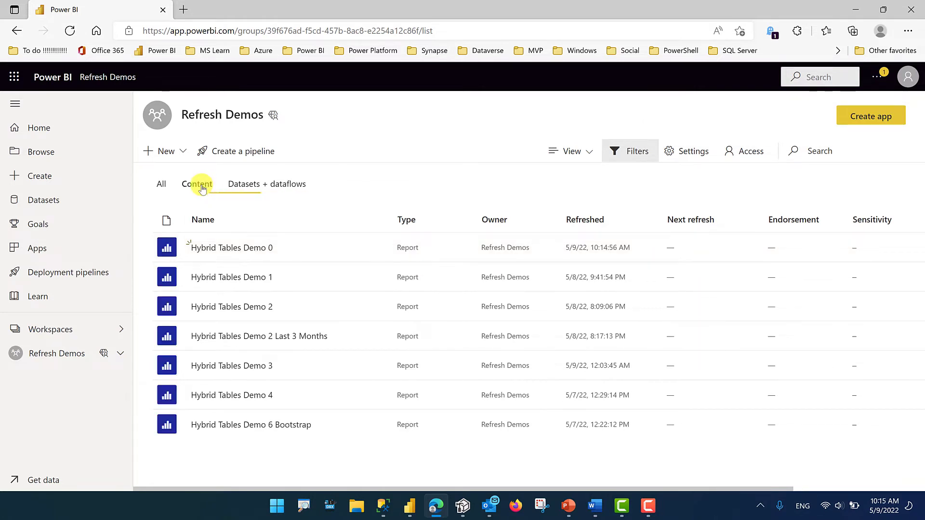
{"action": "left_click", "coordinate": [238, 249]}
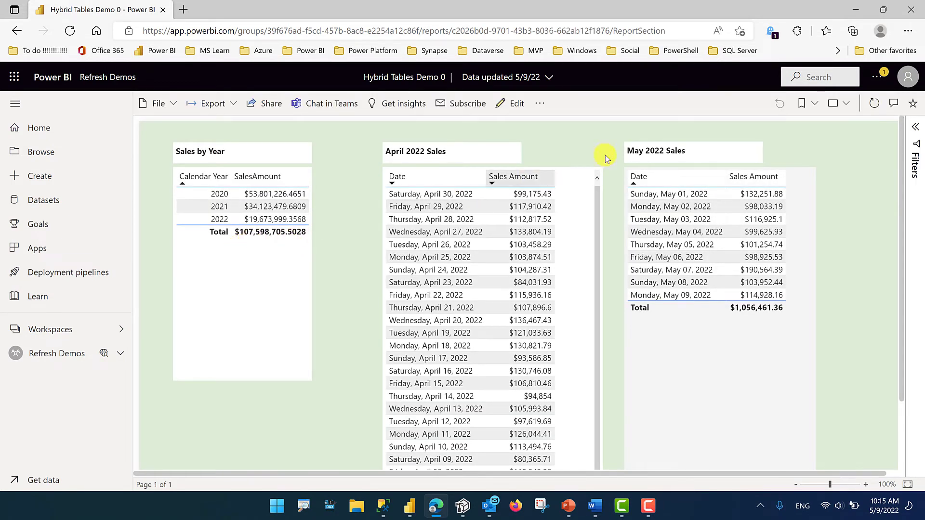
{"action": "left_click", "coordinate": [874, 104]}
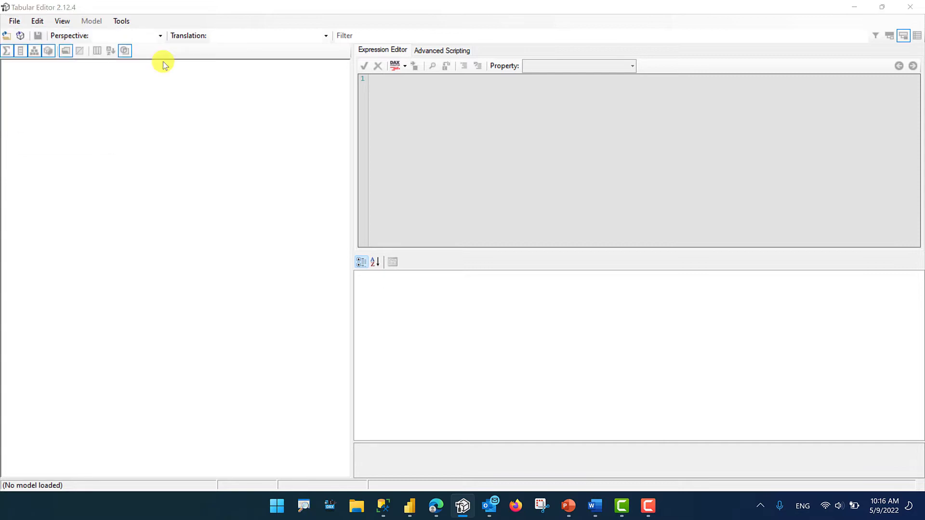
In Tabular Editor, list the partitions of the vFactInternetSalesBig table in the Hybrid Tables Demo 0 model.
{"action": "left_click", "coordinate": [18, 124]}
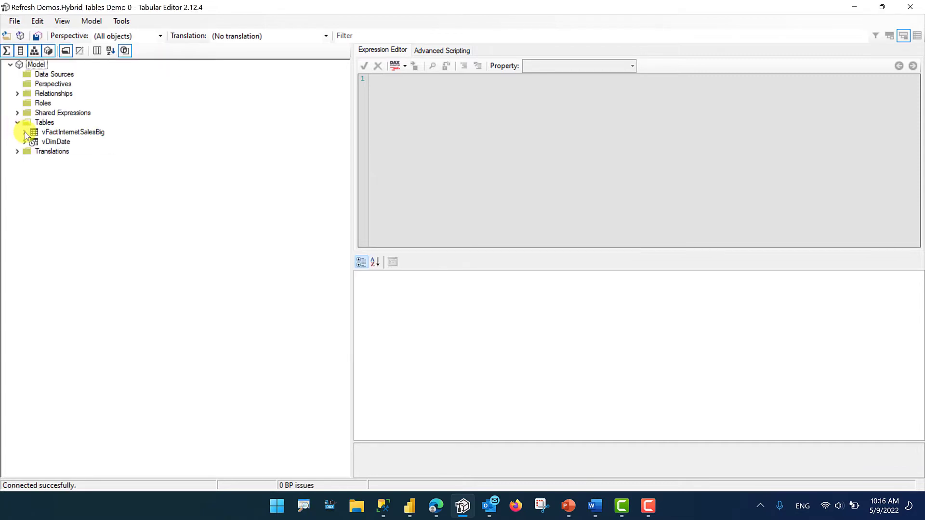
{"action": "left_click", "coordinate": [24, 132]}
{"action": "left_click", "coordinate": [57, 143]}
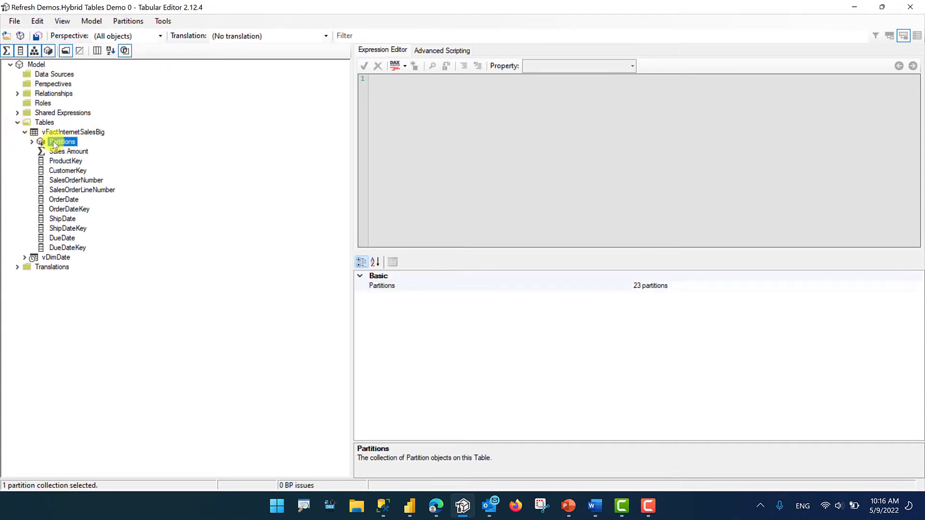
{"action": "left_click", "coordinate": [31, 141]}
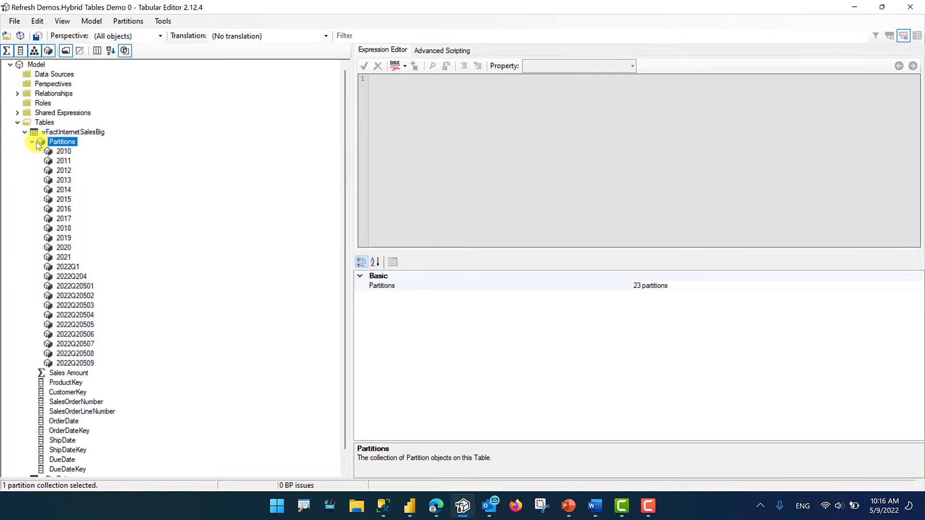
Inspect the 2010 partition's last processed time, mode, and refresh policy start and end dates.
{"action": "left_click", "coordinate": [64, 151]}
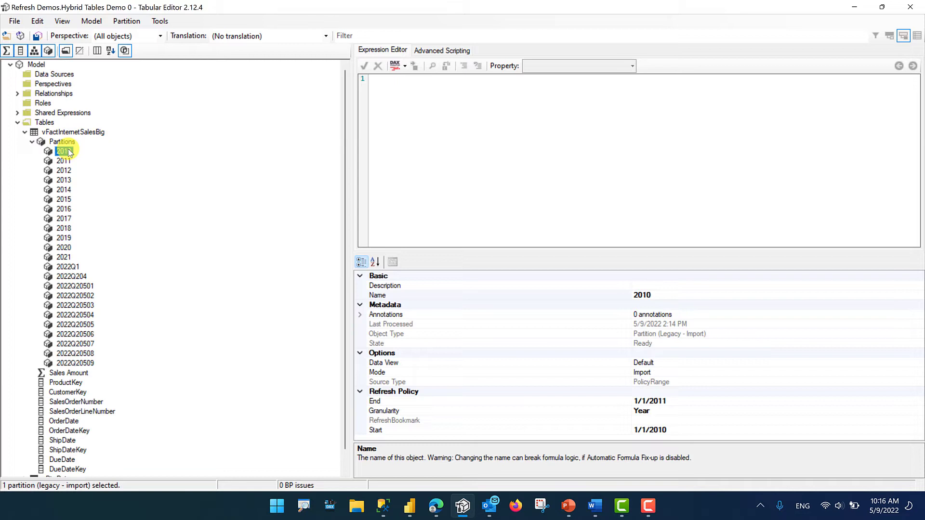
{"action": "left_click", "coordinate": [63, 258]}
{"action": "left_click", "coordinate": [64, 151]}
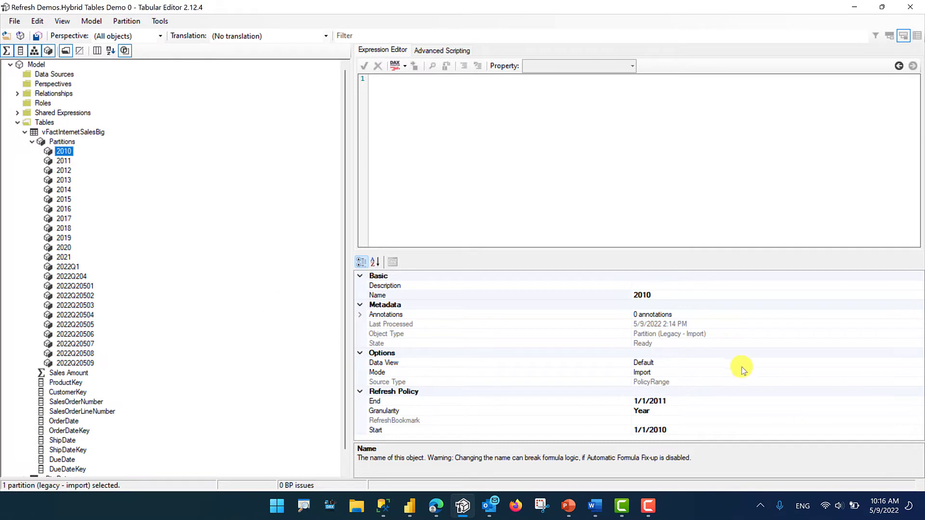
{"action": "left_click", "coordinate": [651, 324]}
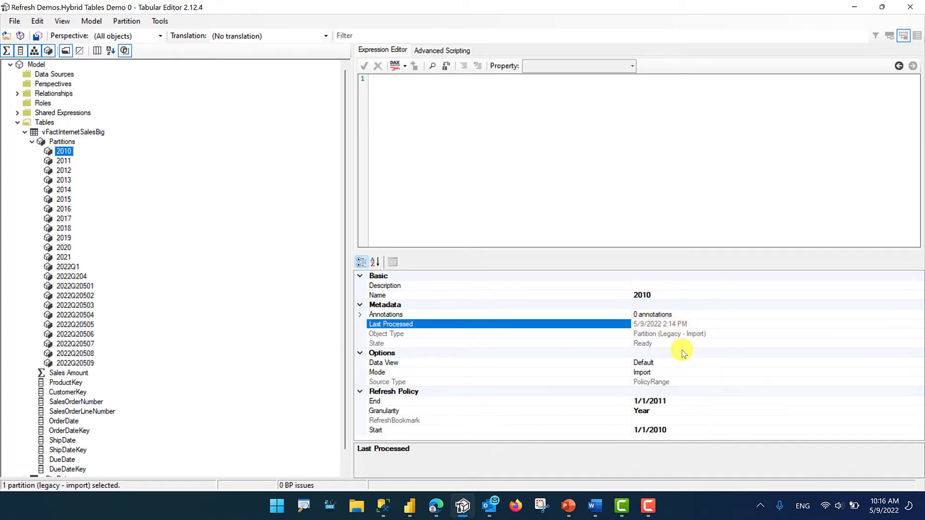
{"action": "left_click", "coordinate": [660, 372]}
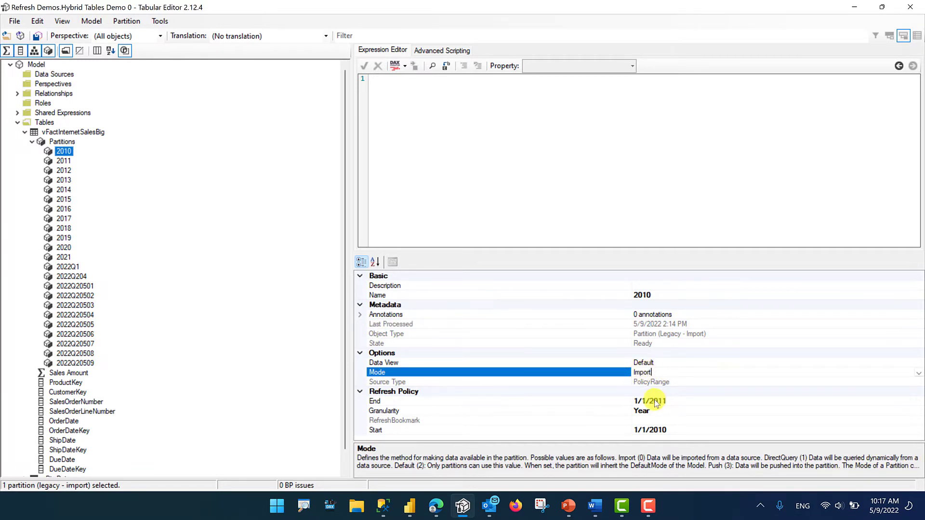
{"action": "left_click", "coordinate": [658, 430]}
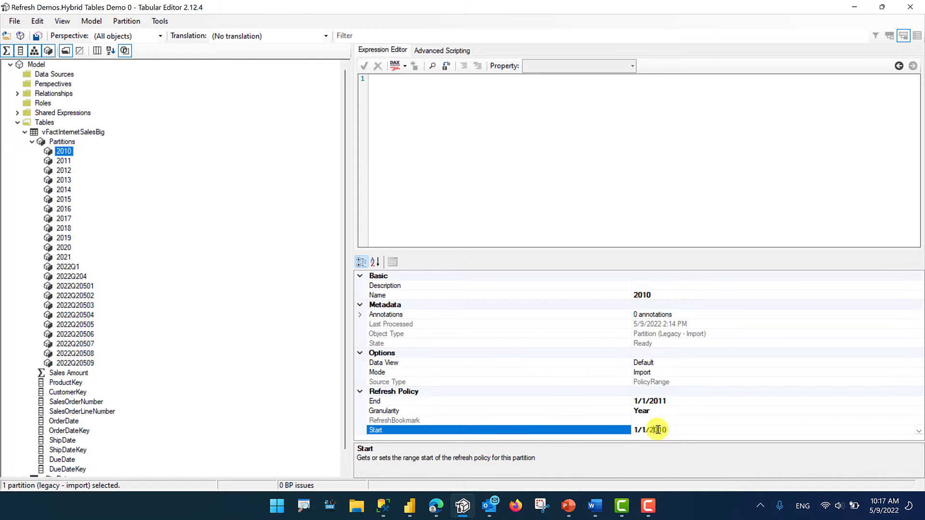
{"action": "left_click", "coordinate": [665, 399]}
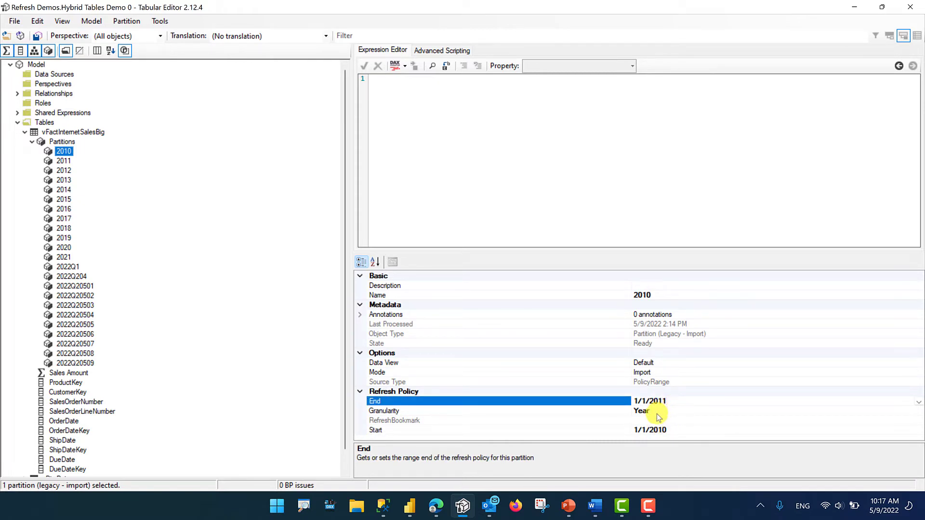
Examine the granularity and date ranges of the quarterly 2022Q1, monthly 2022Q204 and daily May 2022 partitions, and compare with the 2013 partition.
{"action": "left_click", "coordinate": [67, 265]}
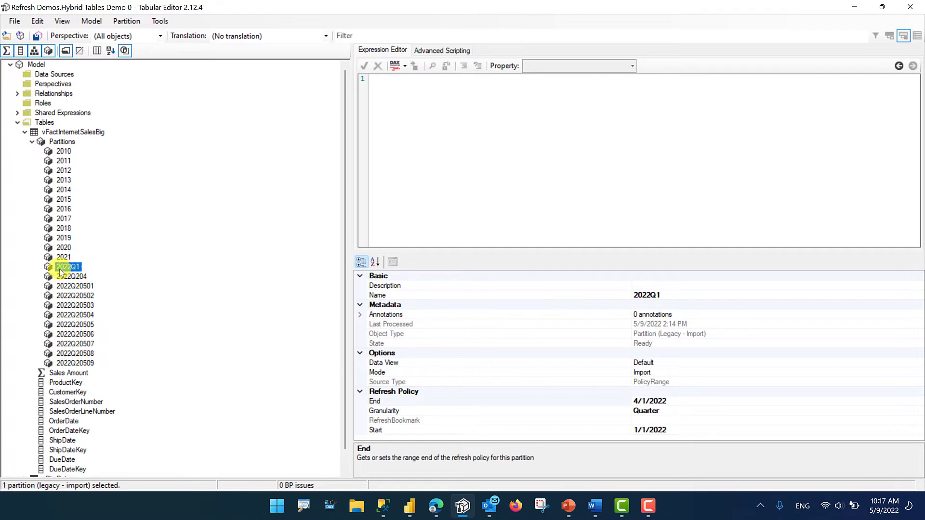
{"action": "left_click", "coordinate": [73, 278]}
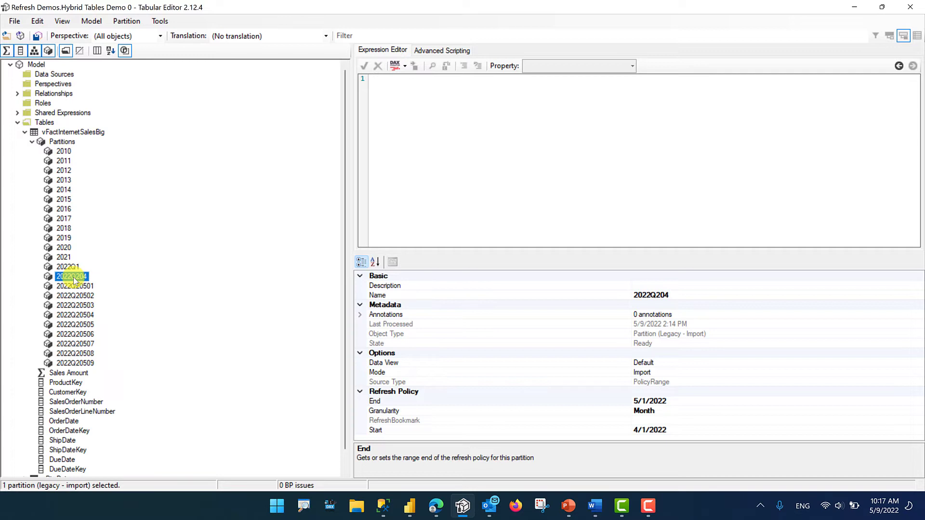
{"action": "left_click", "coordinate": [76, 287]}
{"action": "left_click", "coordinate": [82, 296]}
{"action": "left_click", "coordinate": [79, 306]}
{"action": "left_click", "coordinate": [78, 315]}
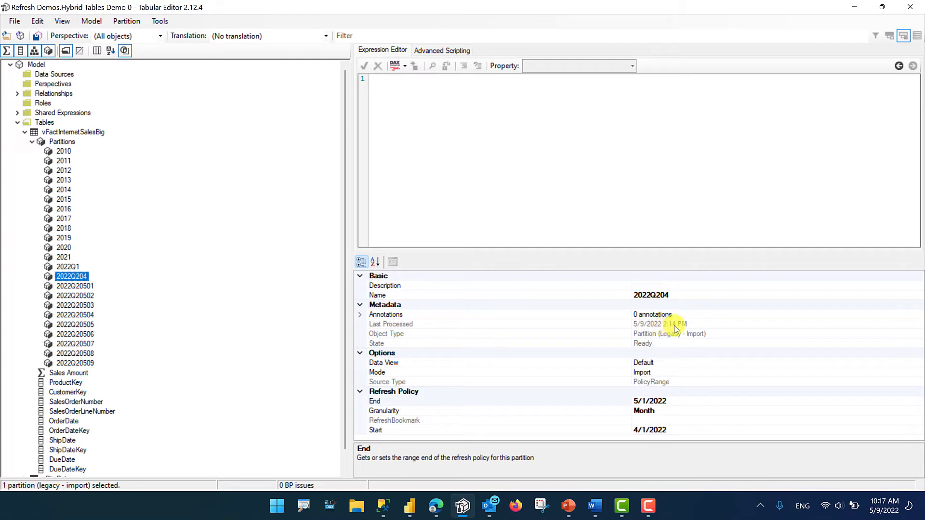
{"action": "left_click", "coordinate": [77, 344]}
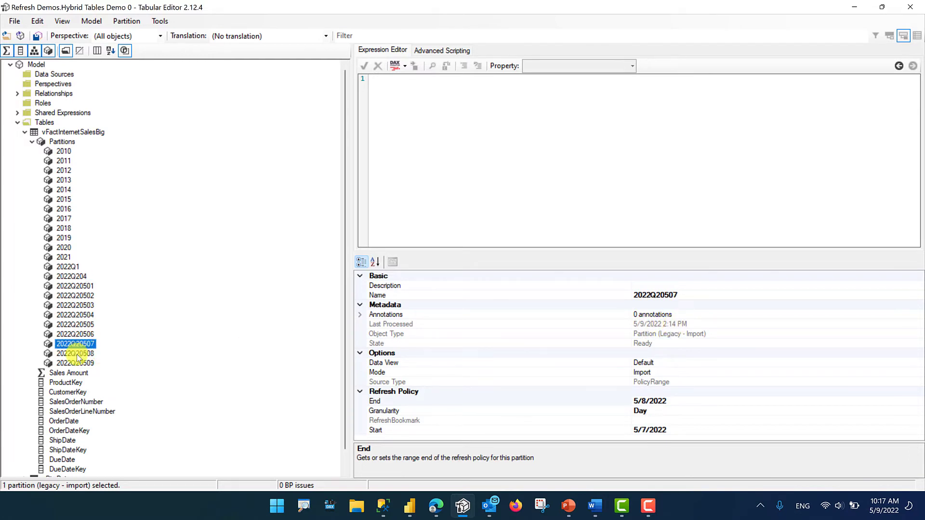
{"action": "left_click", "coordinate": [77, 355]}
{"action": "left_click", "coordinate": [69, 179]}
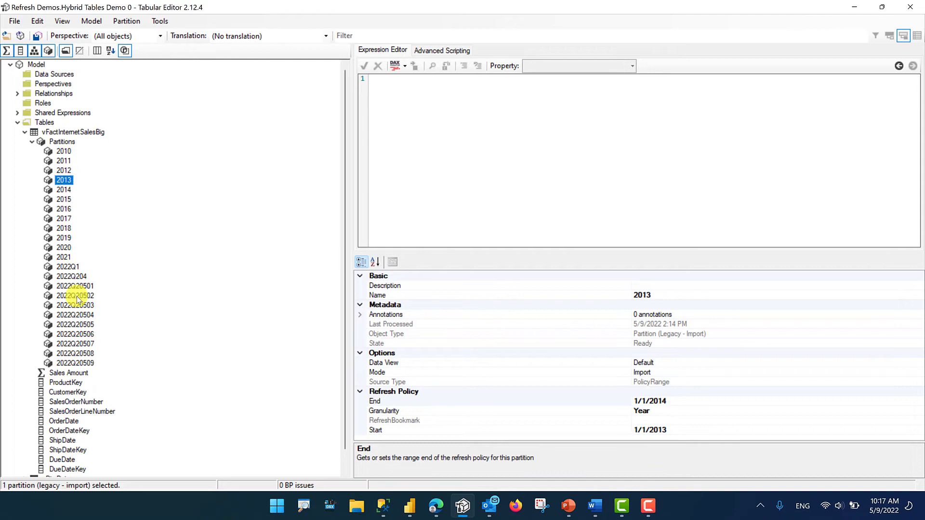
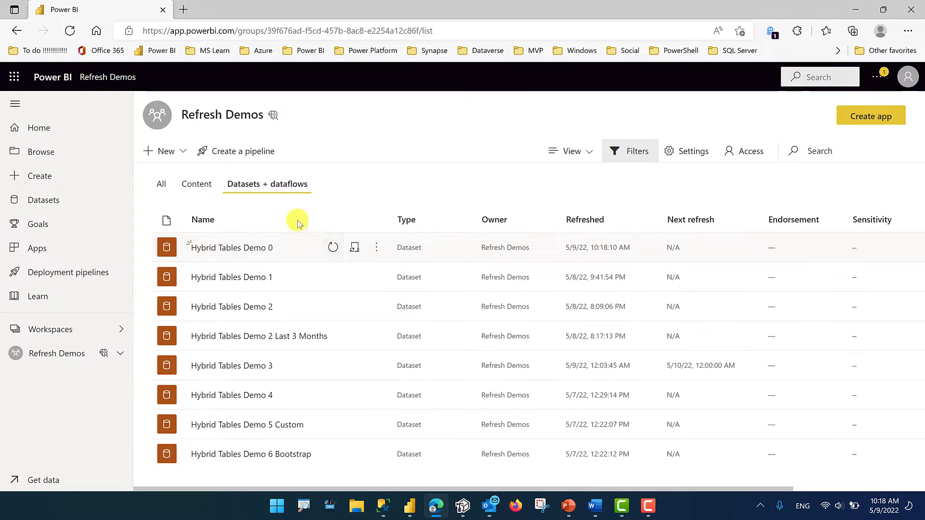
Switch to Tabular Editor, reload the Hybrid Tables Demo 0 model from the database and list the vFactInternetSalesBig partitions again.
{"action": "left_click", "coordinate": [464, 507]}
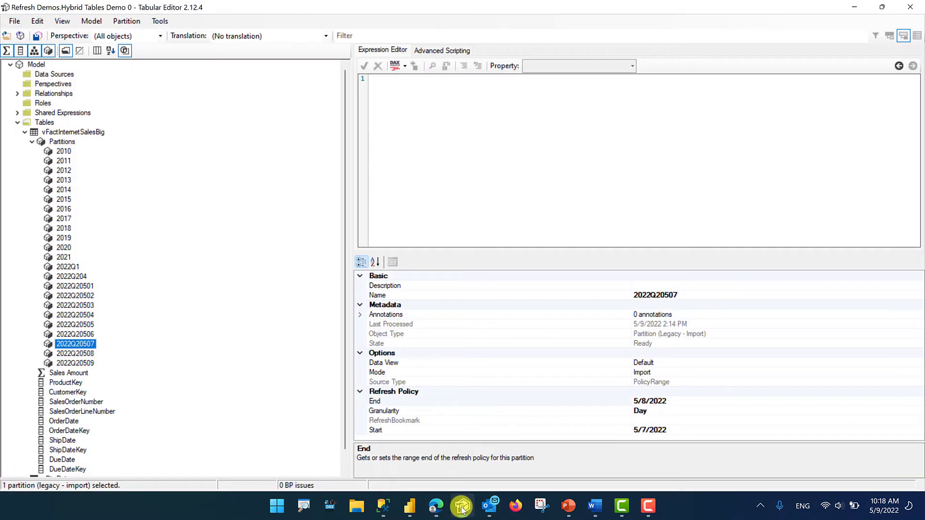
{"action": "left_click", "coordinate": [14, 21]}
{"action": "mouse_move", "coordinate": [62, 50]}
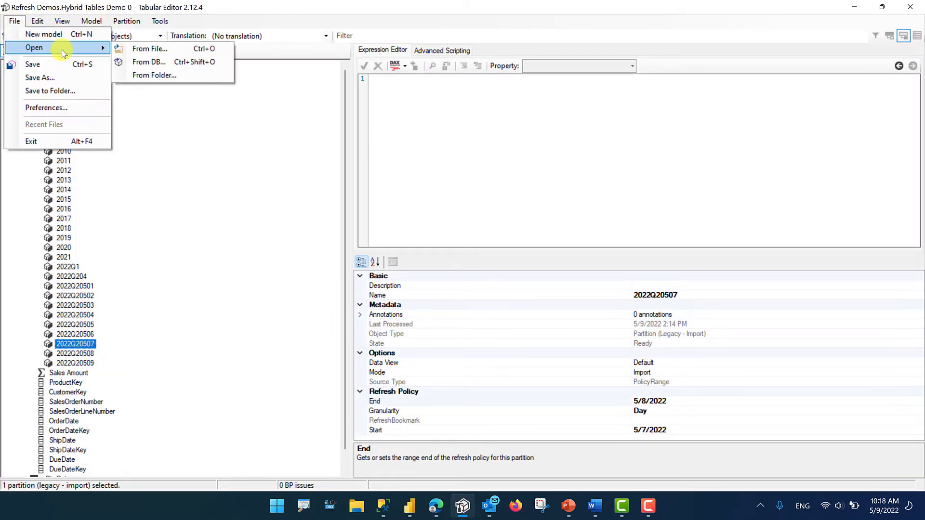
{"action": "left_click", "coordinate": [145, 62]}
{"action": "left_click", "coordinate": [505, 299]}
{"action": "left_click", "coordinate": [25, 132]}
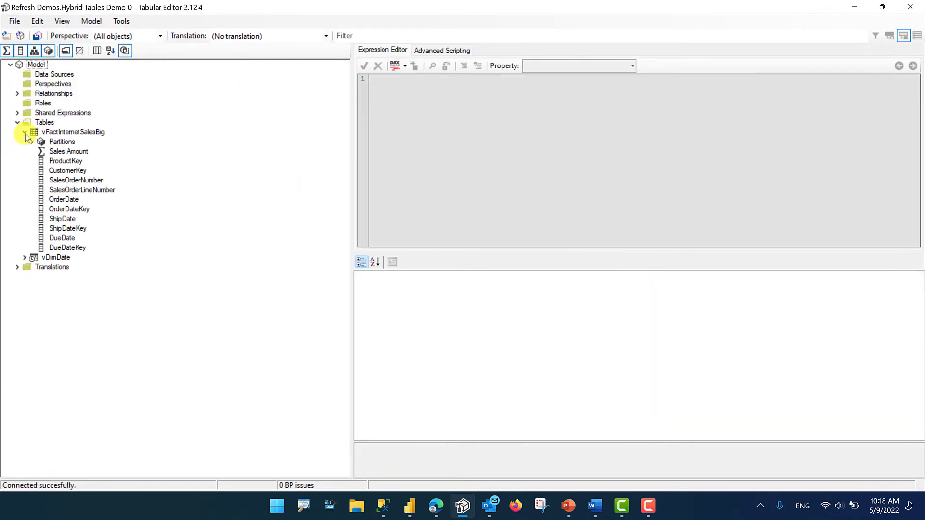
{"action": "left_click", "coordinate": [33, 142]}
Compare the last processed times of the 2010, 2022Q204 and daily 2022Q20501 to 2022Q20509 partitions.
{"action": "left_click", "coordinate": [62, 151]}
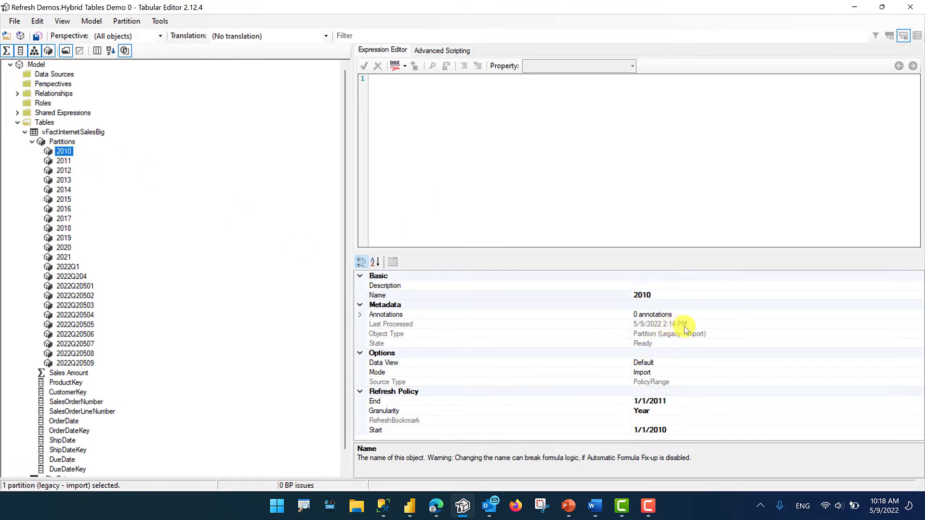
{"action": "left_click", "coordinate": [72, 276]}
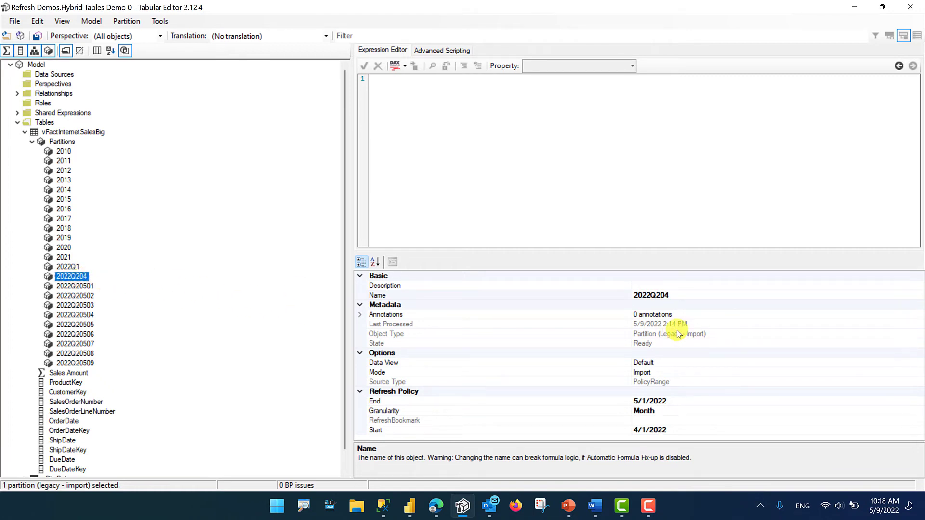
{"action": "left_click", "coordinate": [77, 286]}
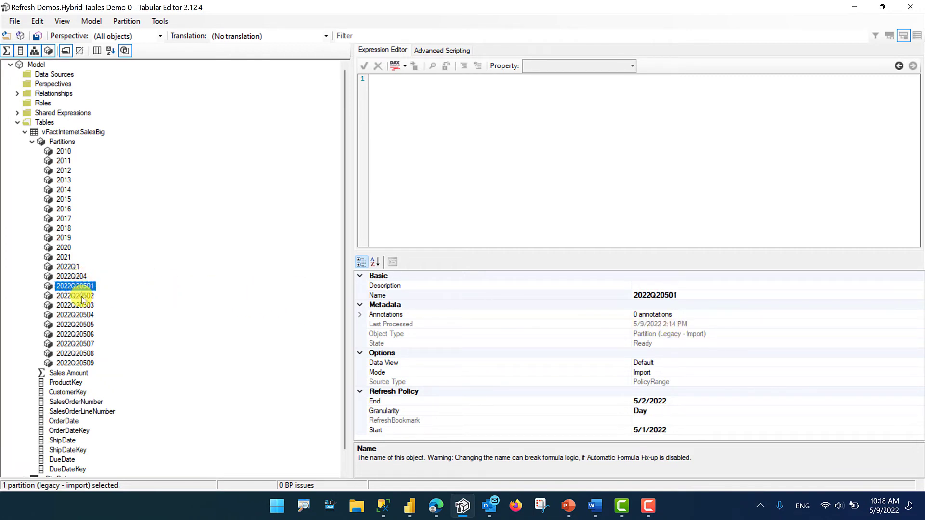
{"action": "left_click", "coordinate": [84, 300]}
{"action": "left_click", "coordinate": [87, 308]}
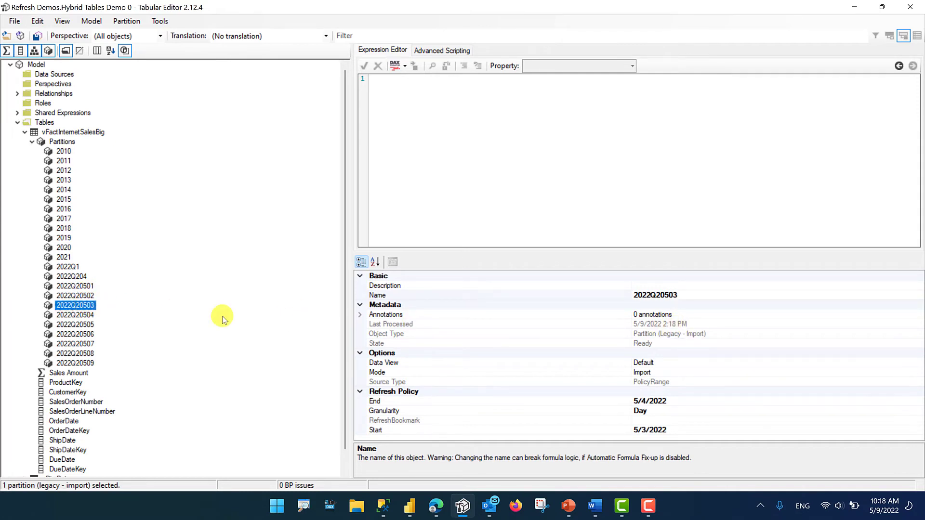
{"action": "left_click", "coordinate": [86, 295]}
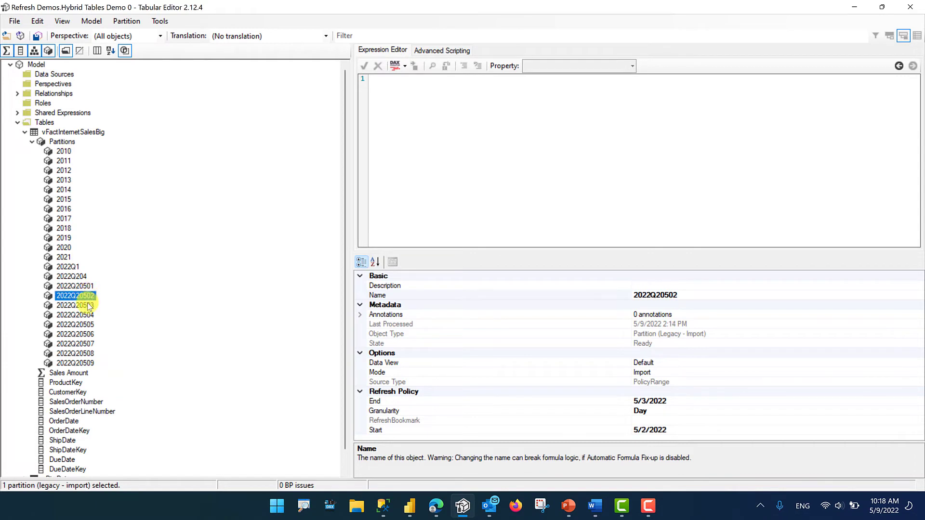
{"action": "left_click", "coordinate": [89, 306]}
{"action": "left_click", "coordinate": [88, 314]}
{"action": "left_click", "coordinate": [89, 324]}
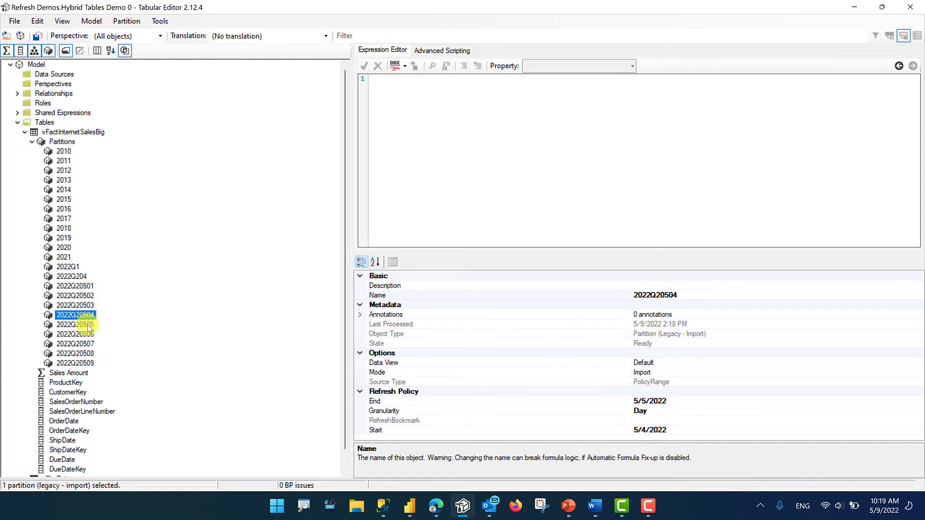
{"action": "left_click", "coordinate": [88, 334]}
{"action": "left_click", "coordinate": [88, 344]}
{"action": "left_click", "coordinate": [88, 353]}
{"action": "left_click", "coordinate": [88, 363]}
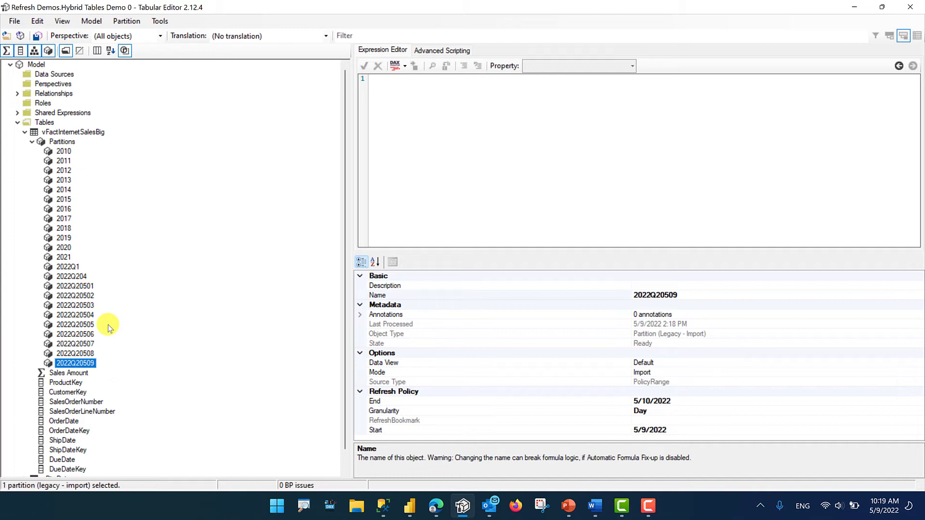
In Power BI Desktop, enable real-time DirectQuery data in the incremental refresh policy of vFactInternetSalesBig, apply it and publish the dataset.
{"action": "left_click", "coordinate": [409, 512]}
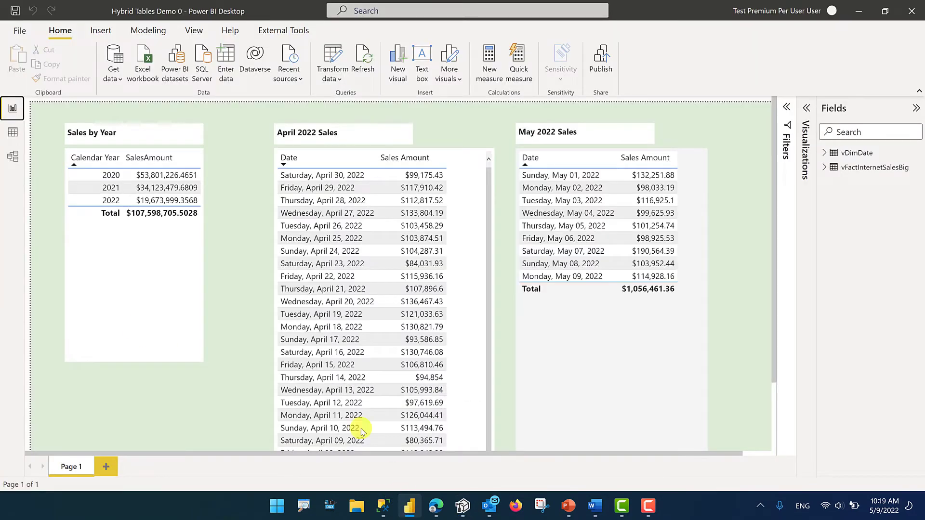
{"action": "left_click", "coordinate": [13, 157]}
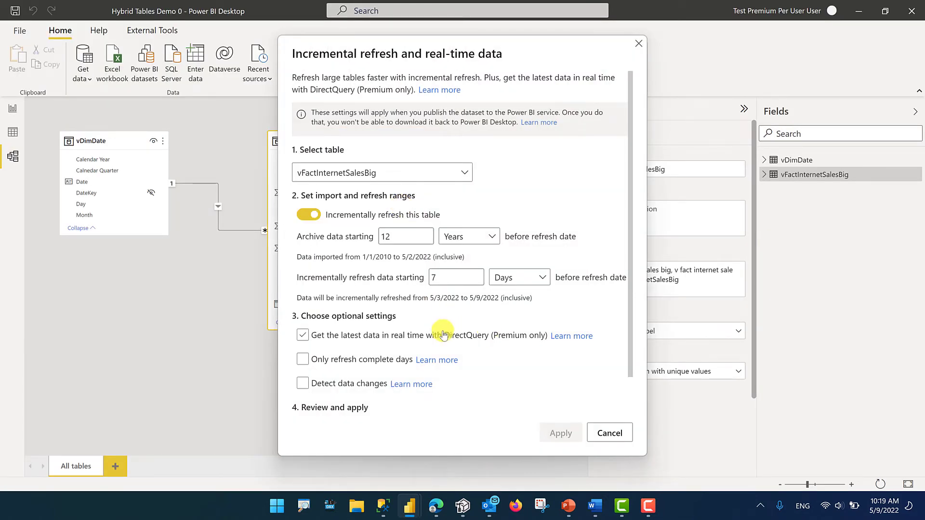
{"action": "left_click", "coordinate": [303, 337]}
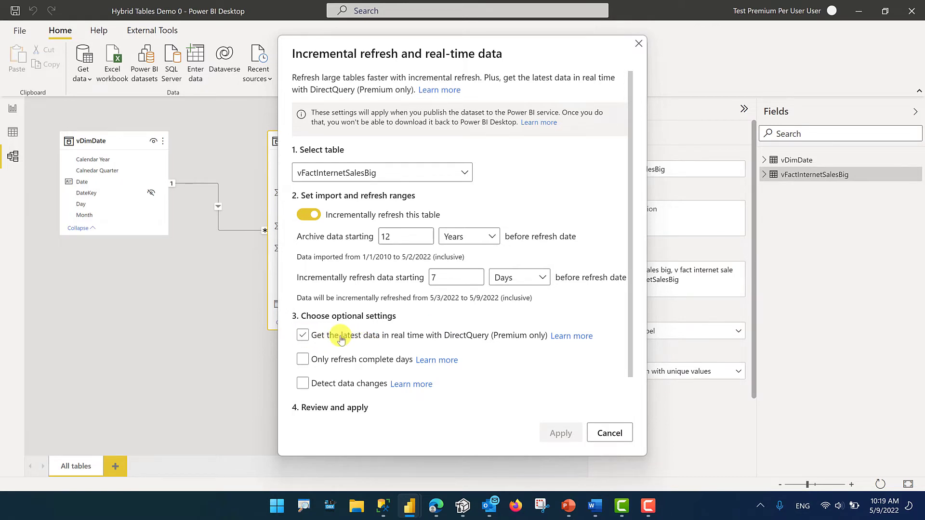
{"action": "left_click", "coordinate": [303, 335]}
{"action": "scroll", "coordinate": [493, 375], "scroll_direction": "down", "scroll_amount": 1}
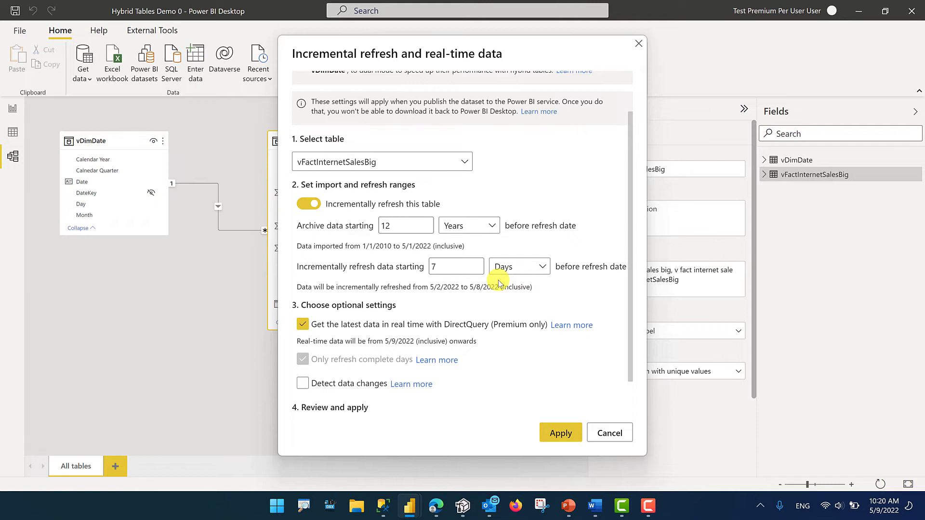
{"action": "left_click", "coordinate": [563, 436]}
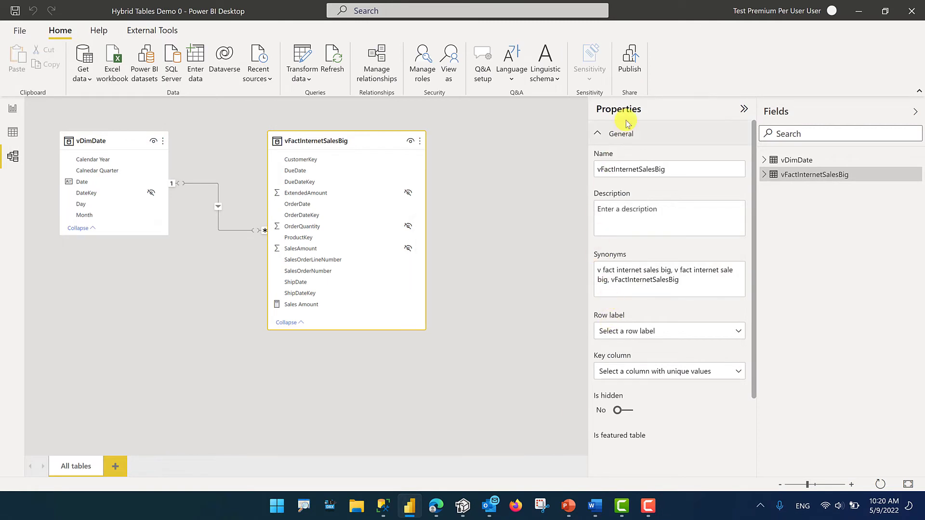
{"action": "left_click", "coordinate": [636, 60]}
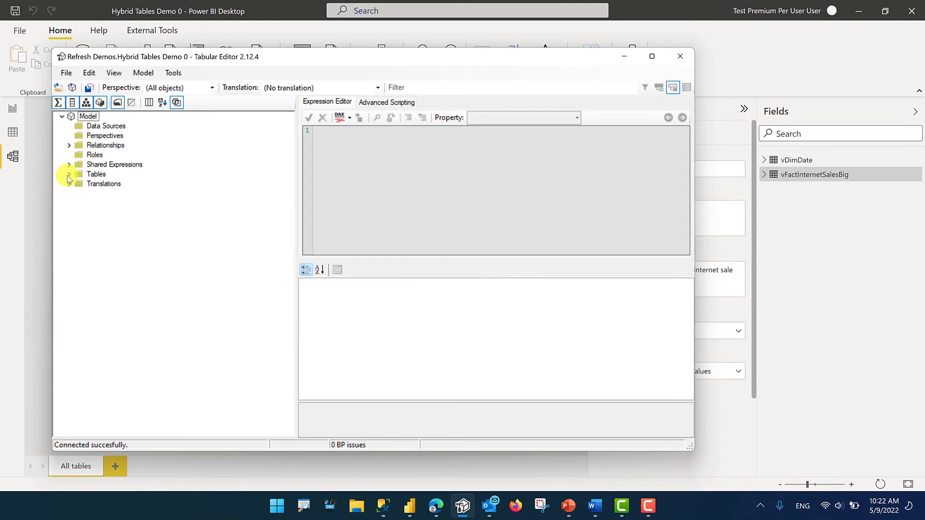
In Tabular Editor, list the partitions of vFactInternetSalesBig in the republished model and inspect the partition's query, mode and last processed time.
{"action": "left_click", "coordinate": [69, 175]}
{"action": "left_click", "coordinate": [141, 185]}
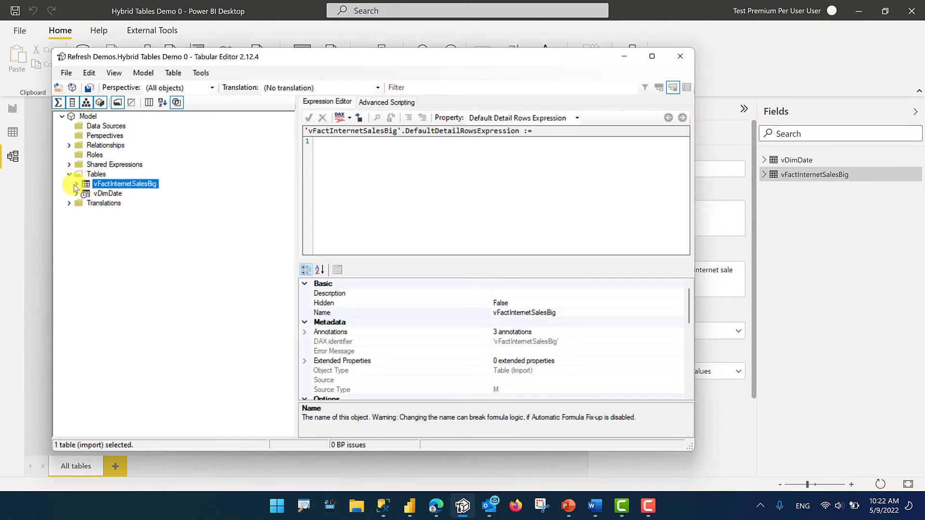
{"action": "left_click", "coordinate": [77, 184]}
{"action": "left_click", "coordinate": [85, 194]}
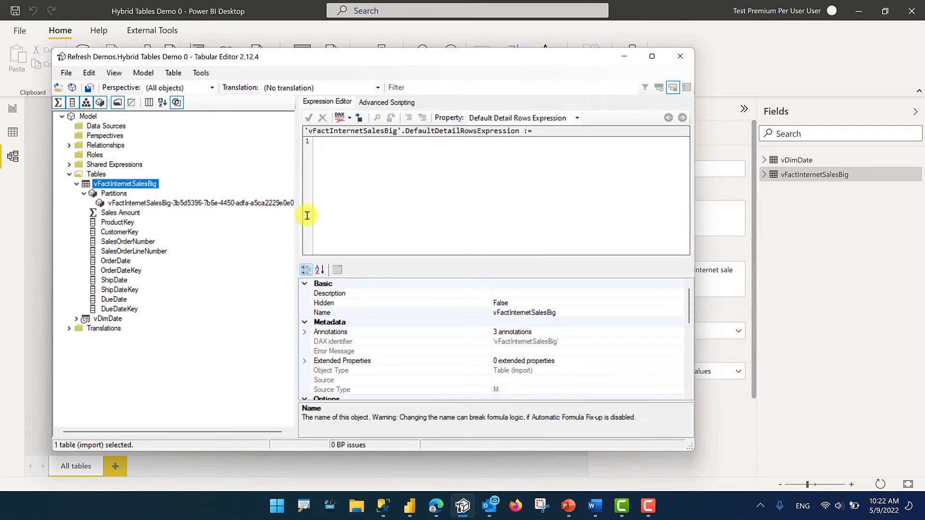
{"action": "left_click_drag", "start_coordinate": [297, 216], "coordinate": [316, 210]}
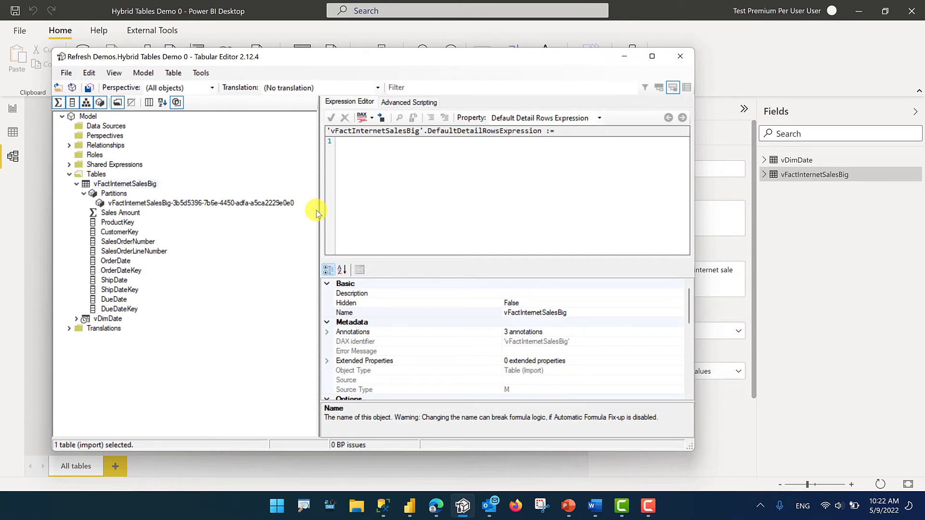
{"action": "left_click", "coordinate": [247, 204]}
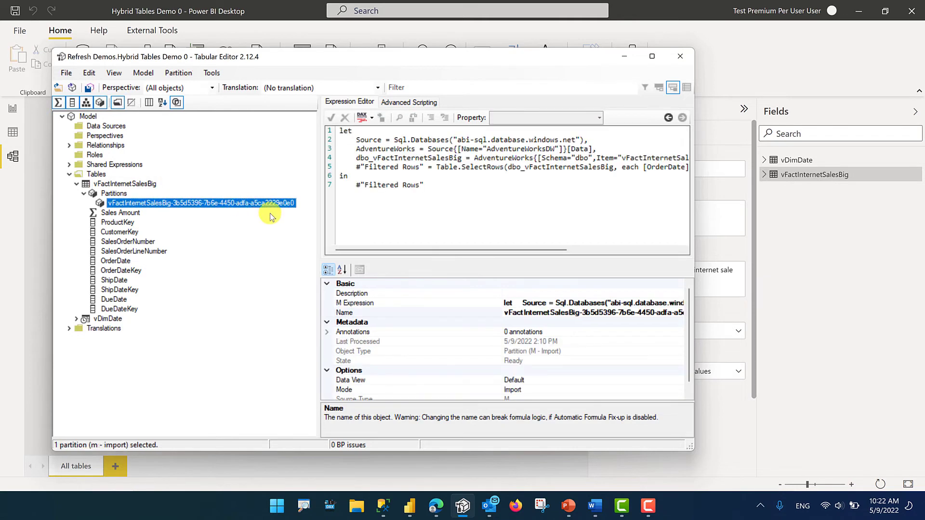
Switch to the Refresh Demos workspace in the Power BI service and refresh the Hybrid Tables Demo 0 dataset.
{"action": "left_click", "coordinate": [436, 506]}
{"action": "mouse_move", "coordinate": [259, 248]}
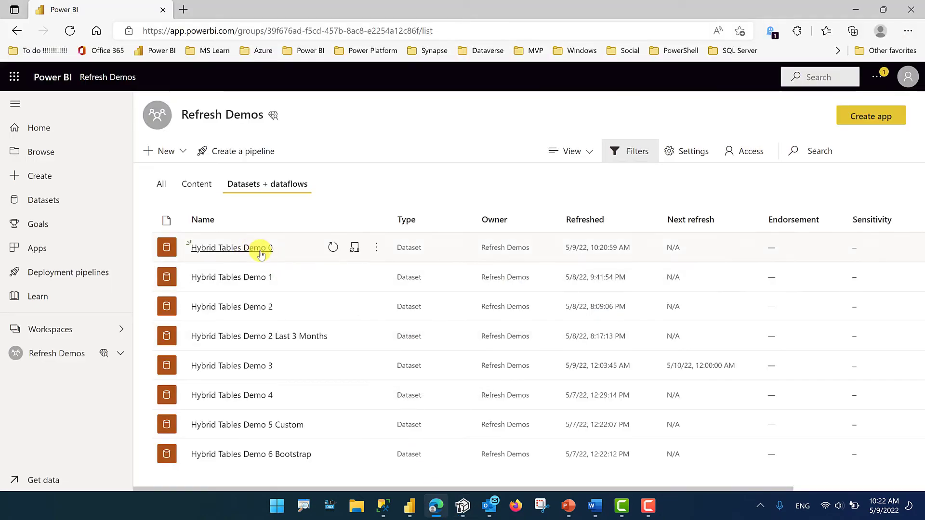
{"action": "left_click", "coordinate": [334, 250]}
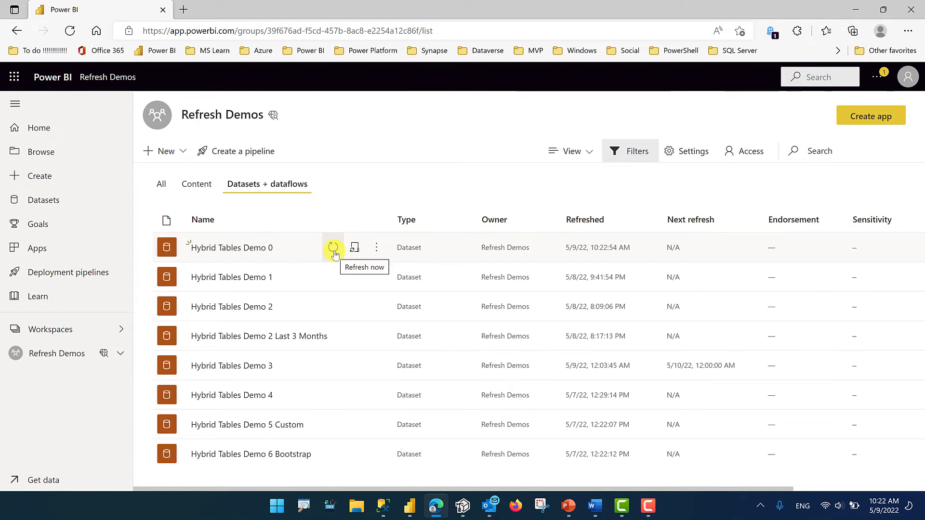
Return to Tabular Editor, reload the Hybrid Tables Demo 0 model from the database and list the vFactInternetSalesBig partitions.
{"action": "left_click", "coordinate": [463, 506]}
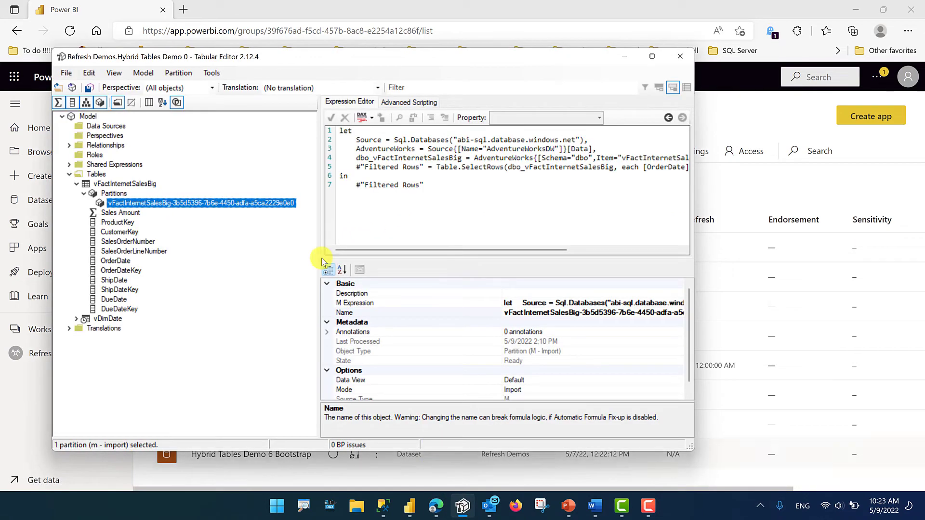
{"action": "left_click", "coordinate": [66, 72]}
{"action": "mouse_move", "coordinate": [139, 105]}
{"action": "left_click", "coordinate": [193, 112]}
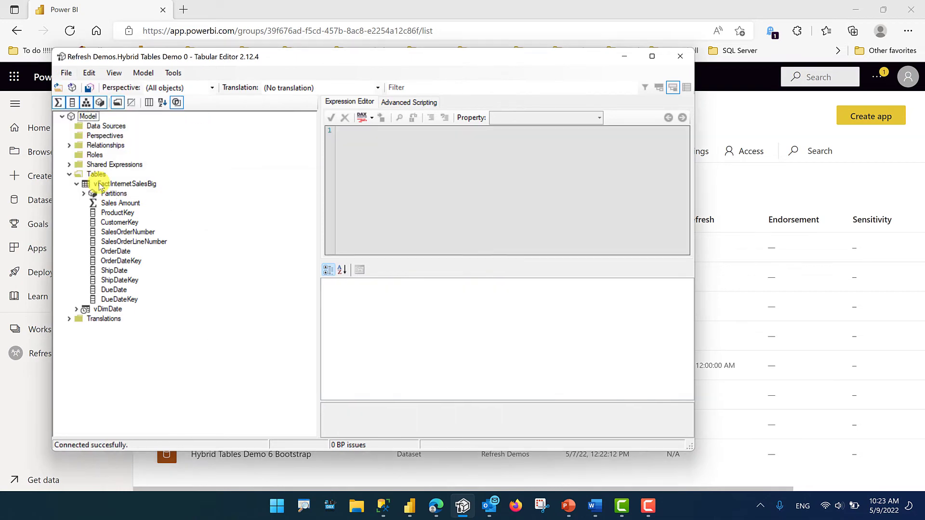
{"action": "left_click", "coordinate": [84, 193]}
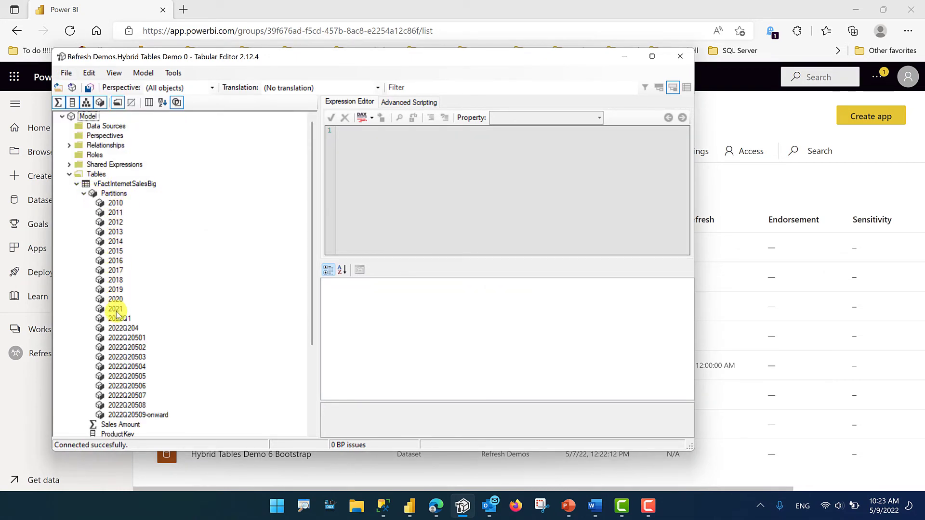
Examine the mode of the 2022Q20509-onward partition and compare it with the 2022Q20508 partition.
{"action": "scroll", "coordinate": [125, 325], "scroll_direction": "down", "scroll_amount": 1}
{"action": "left_click", "coordinate": [138, 386]}
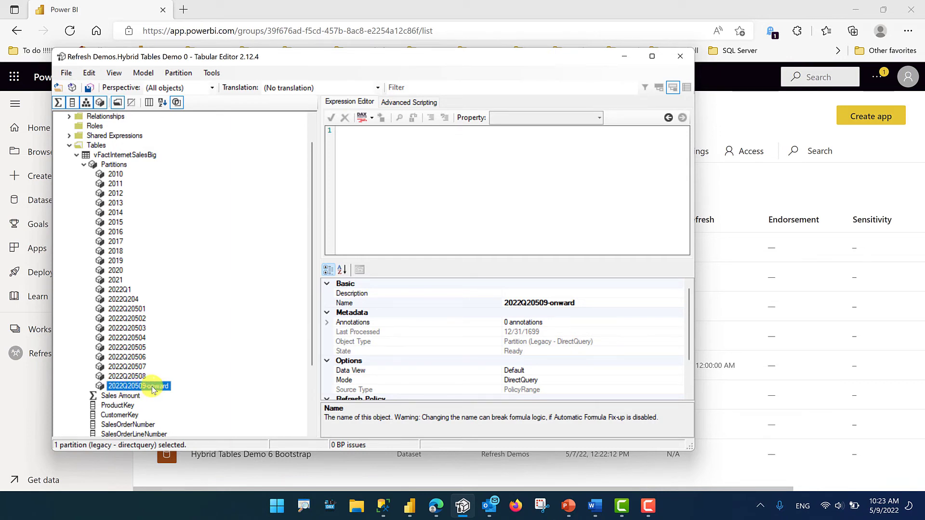
{"action": "left_click", "coordinate": [507, 380]}
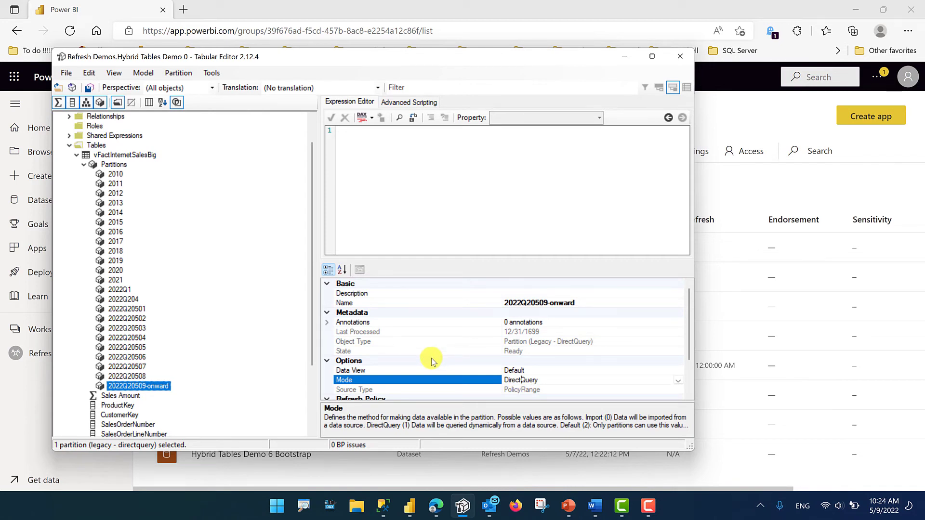
{"action": "left_click", "coordinate": [130, 376]}
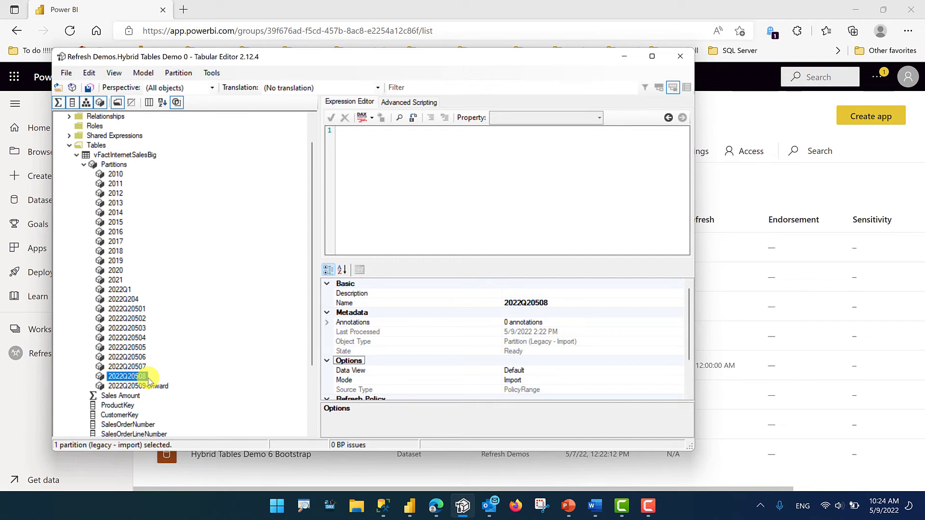
{"action": "left_click", "coordinate": [154, 386]}
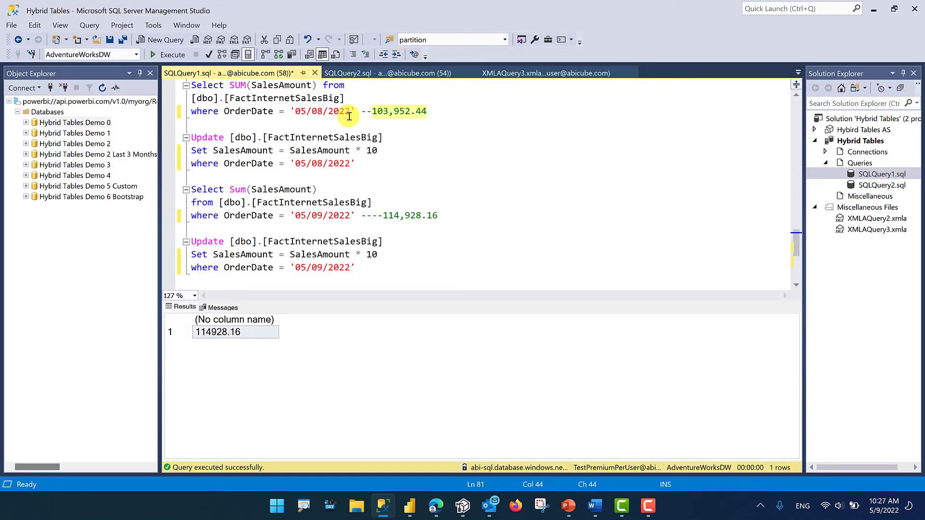
Compare the 05/08/2022 and 05/09/2022 sales noted in SQLQuery1.sql in SSMS with the May 2022 Sales table in the Power BI report.
{"action": "left_click", "coordinate": [357, 111]}
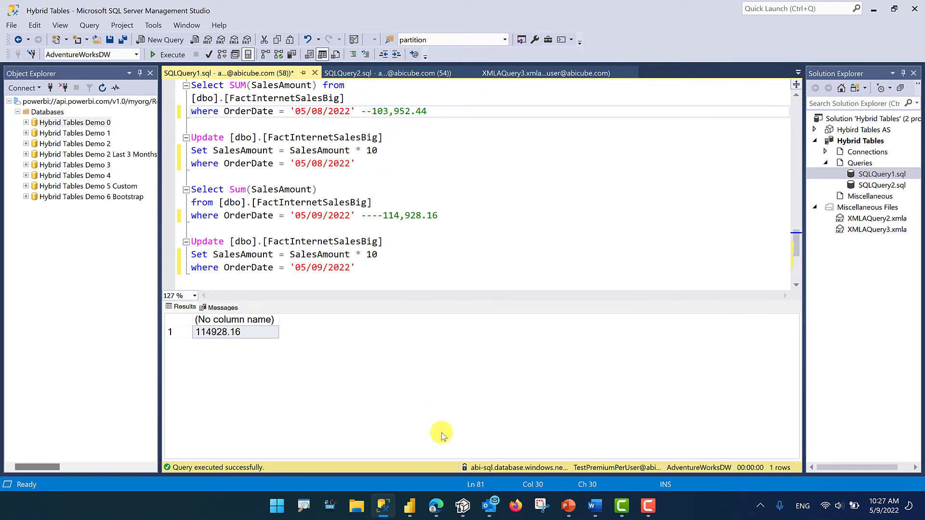
{"action": "left_click", "coordinate": [436, 507]}
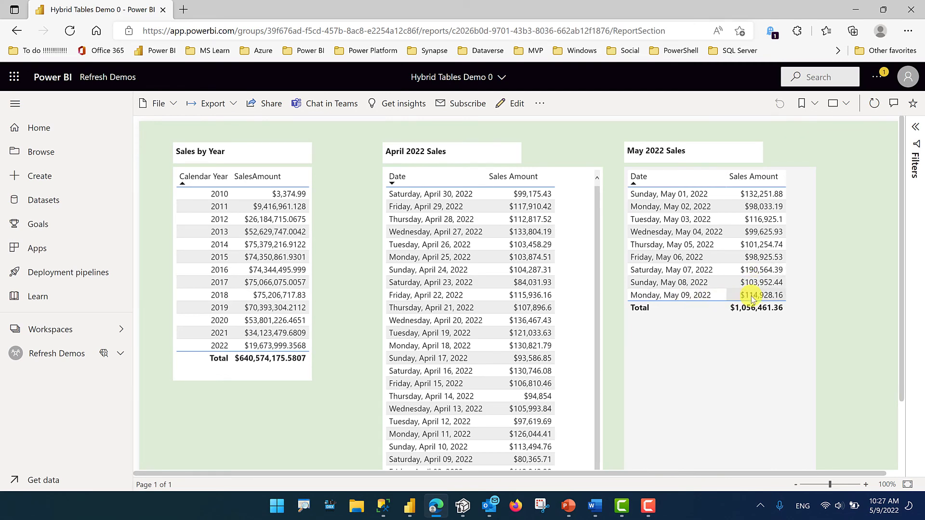
{"action": "left_click", "coordinate": [433, 513]}
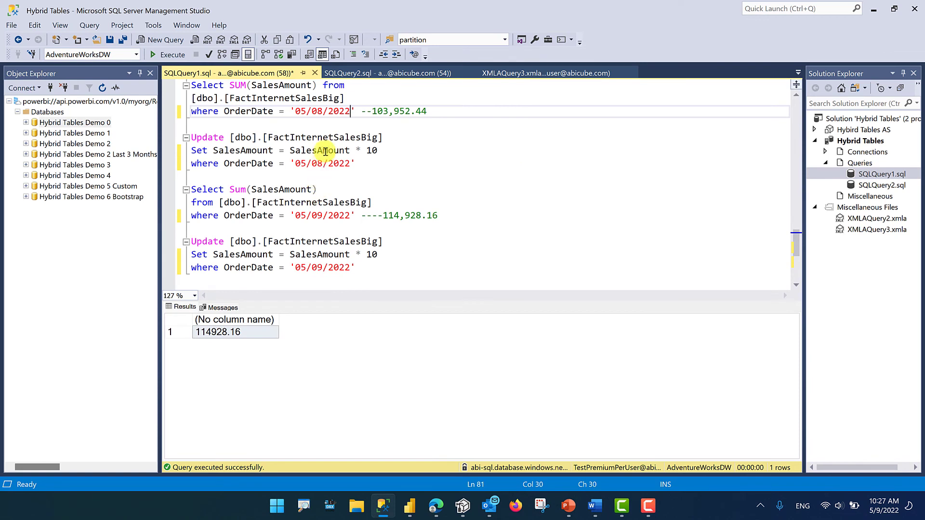
Run the two updates on FactInternetSalesBig that multiply SalesAmount by 10 for order dates 05/08/2022 and 05/09/2022.
{"action": "left_click_drag", "start_coordinate": [366, 164], "coordinate": [191, 138]}
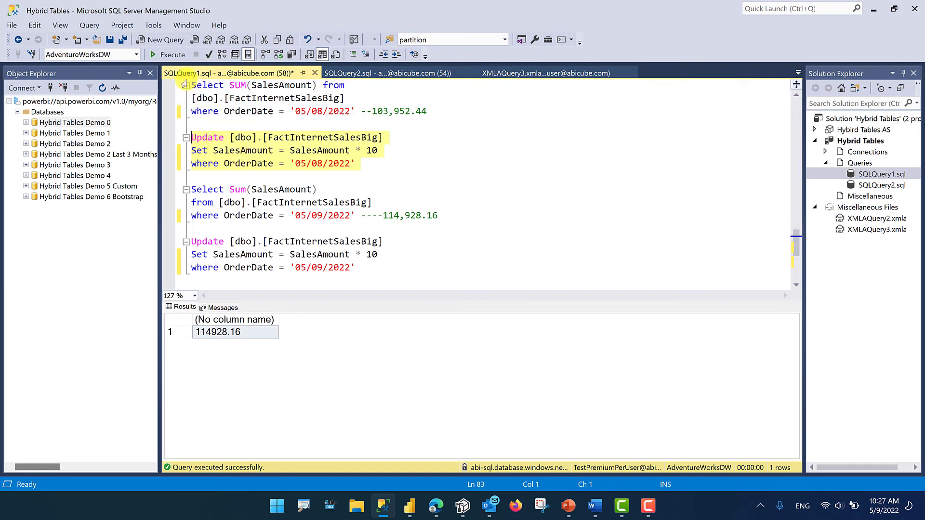
{"action": "left_click", "coordinate": [175, 55]}
{"action": "left_click_drag", "start_coordinate": [362, 268], "coordinate": [193, 241]}
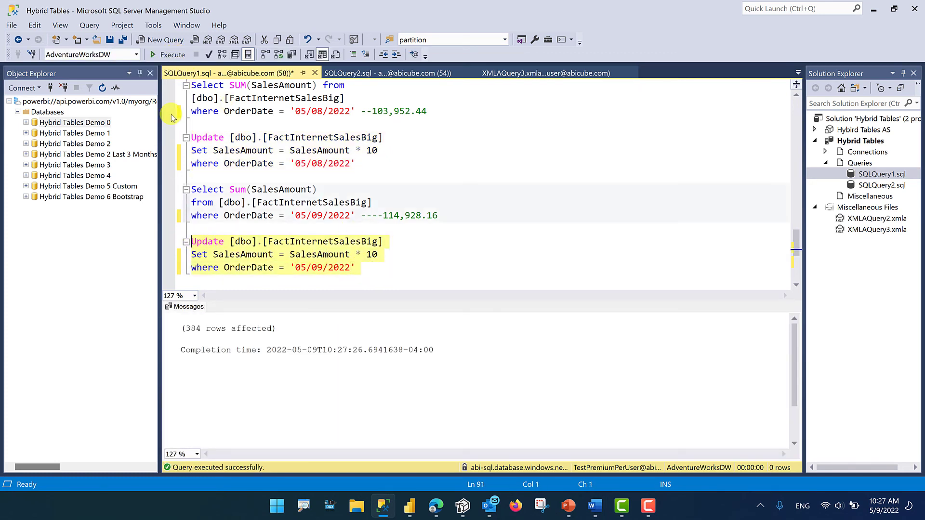
{"action": "left_click", "coordinate": [167, 54]}
{"action": "left_click", "coordinate": [372, 270]}
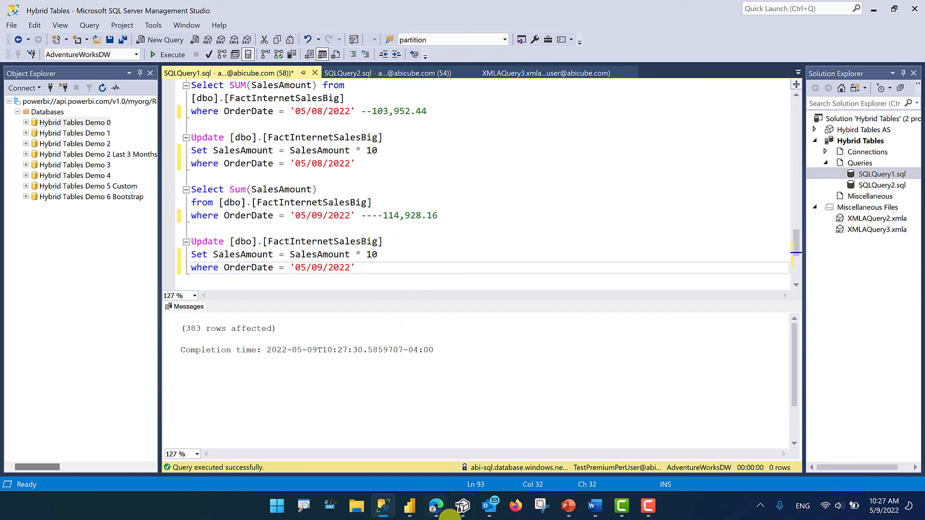
Switch to the Hybrid Tables Demo 0 report in the Power BI service and refresh its visuals.
{"action": "left_click", "coordinate": [438, 514]}
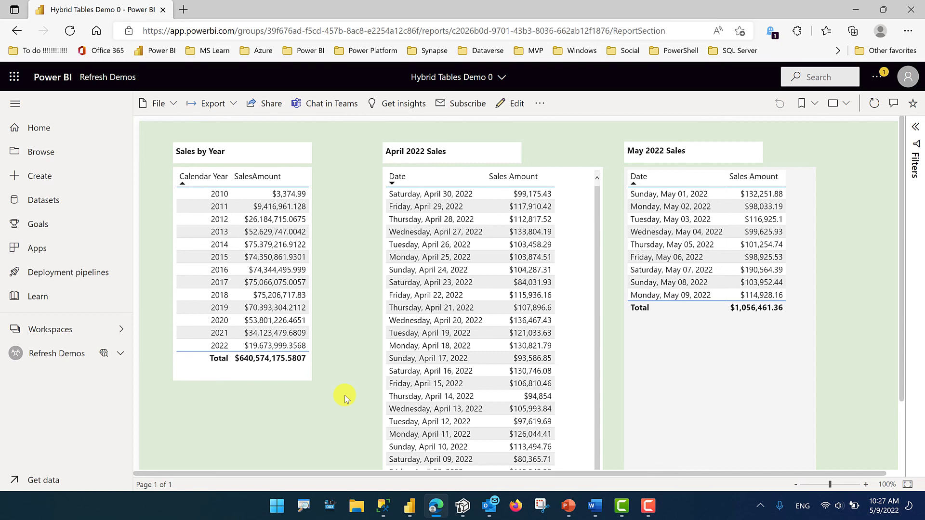
{"action": "left_click", "coordinate": [875, 107]}
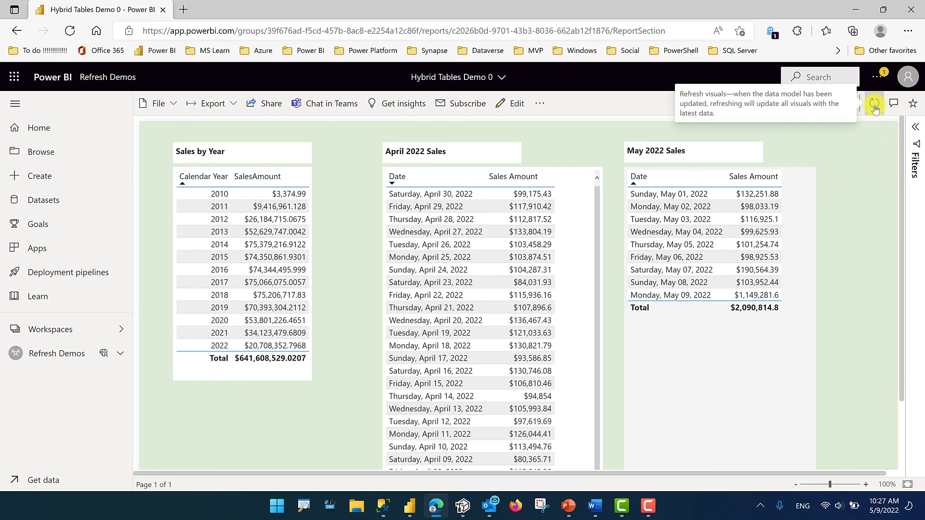